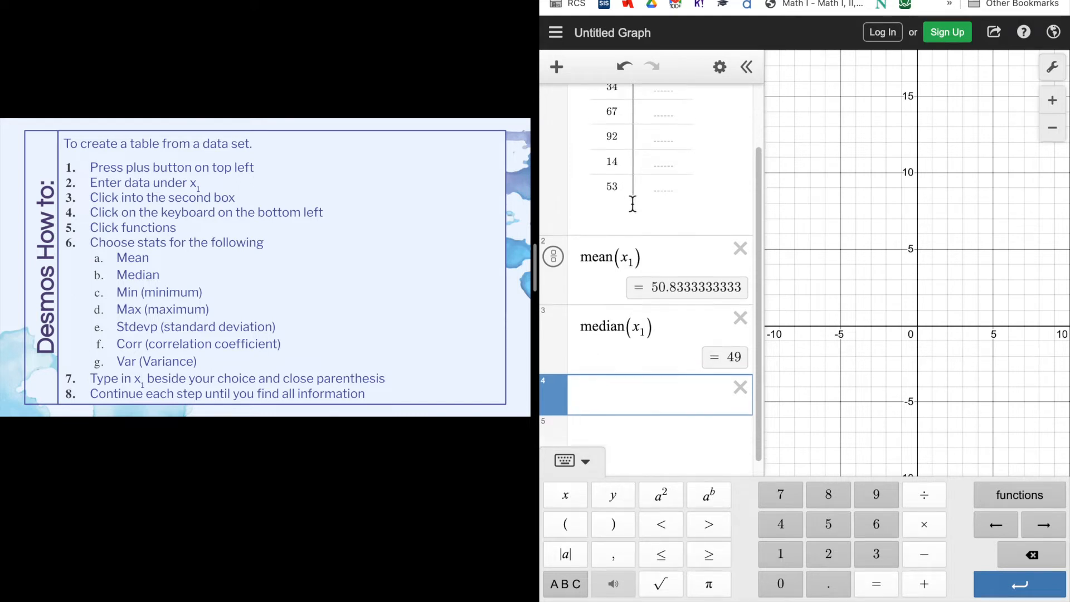
- Calculate the minimum of the data set by inserting the min function with x₁ in the empty expression below the median
{"action": "scroll", "coordinate": [632, 203], "scroll_direction": "up", "scroll_amount": 3}
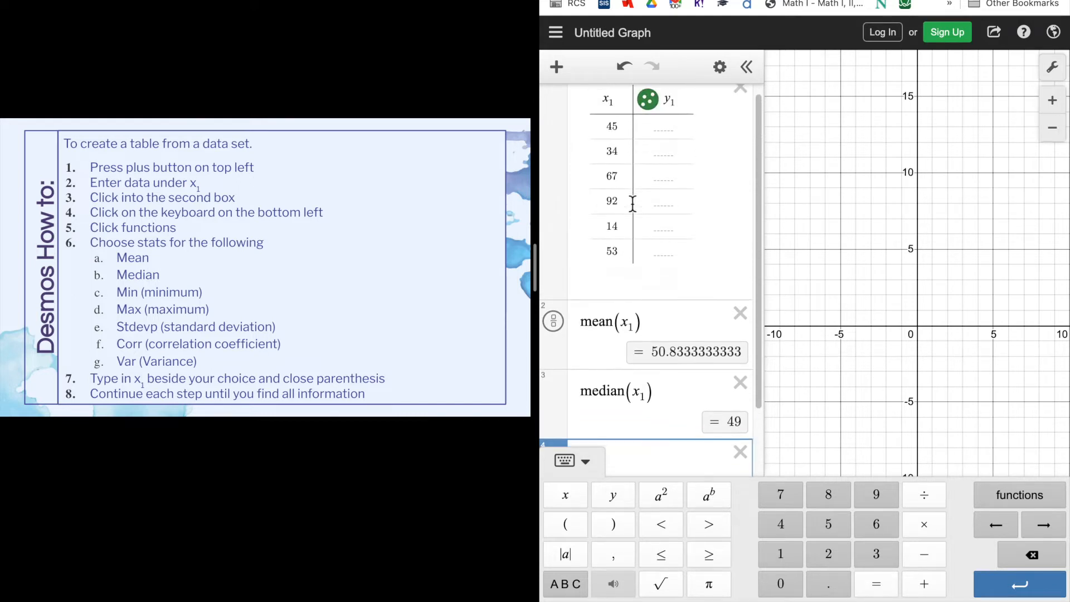
{"action": "left_click", "coordinate": [641, 433]}
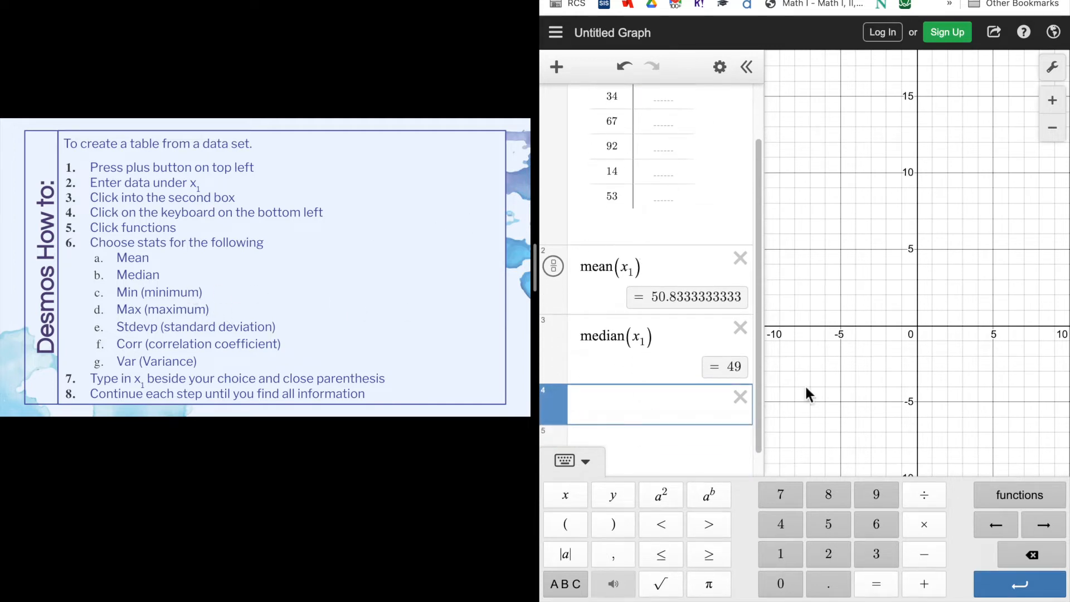
{"action": "scroll", "coordinate": [620, 236], "scroll_direction": "up", "scroll_amount": 2}
{"action": "left_click", "coordinate": [1011, 498]}
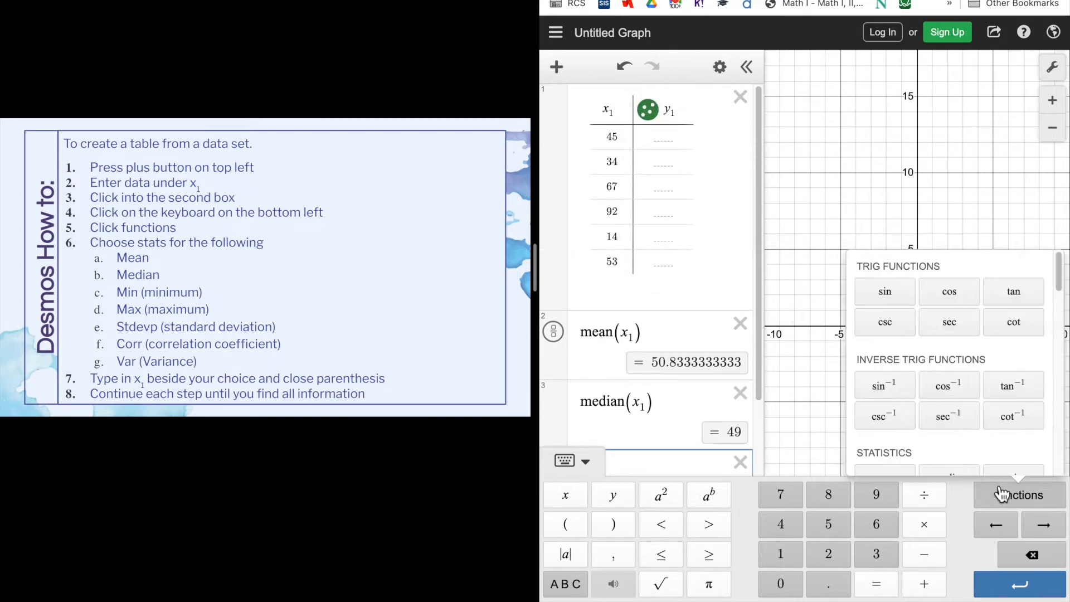
{"action": "scroll", "coordinate": [936, 374], "scroll_direction": "down", "scroll_amount": 2}
{"action": "scroll", "coordinate": [934, 379], "scroll_direction": "down", "scroll_amount": 2}
{"action": "left_click", "coordinate": [1011, 351]}
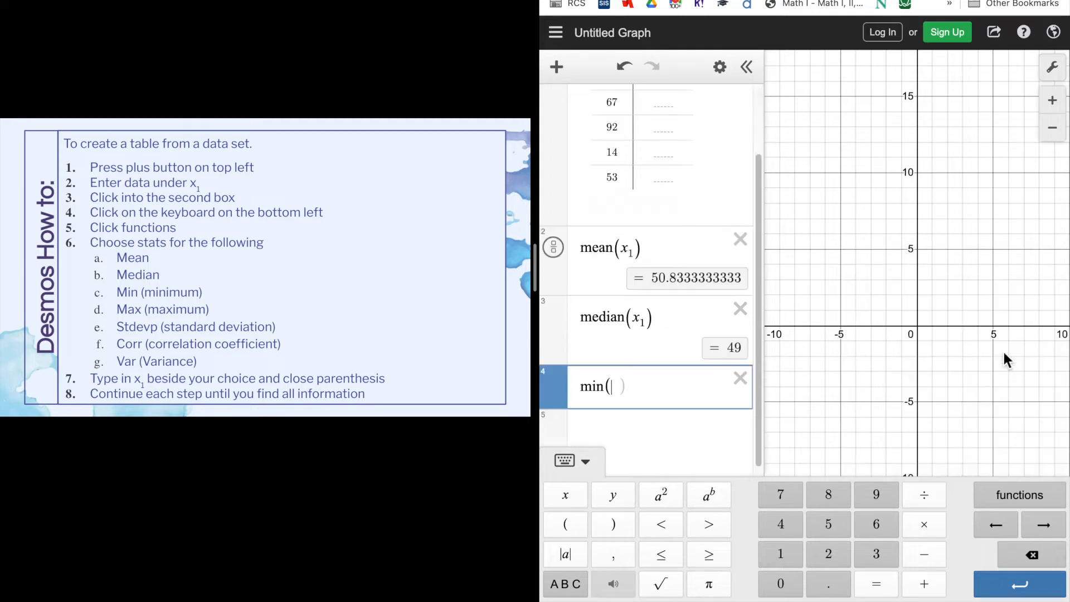
{"action": "type", "text": "x1"}
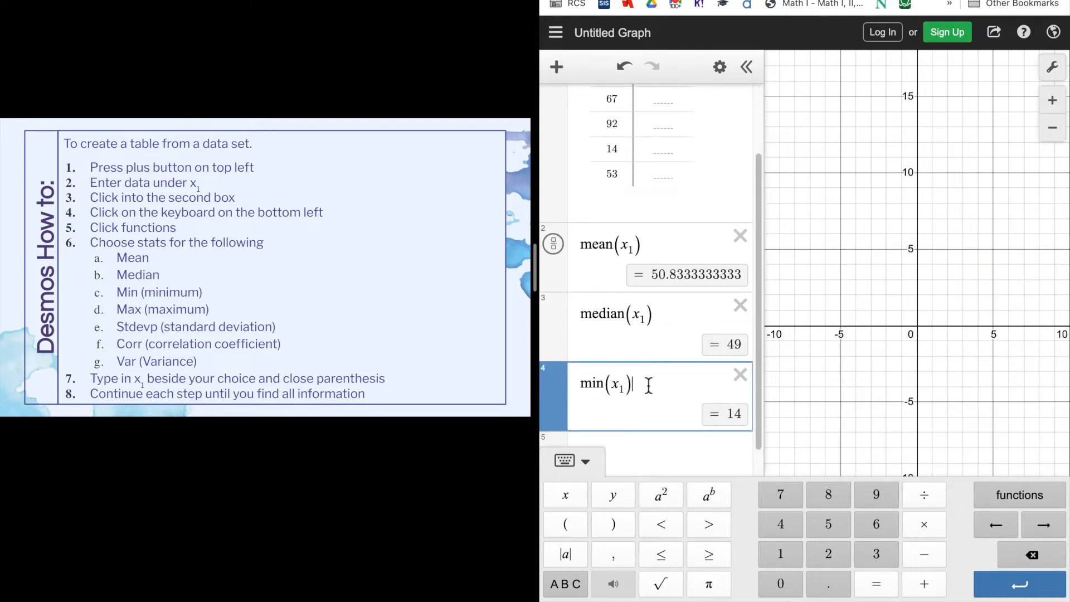
- Add a new expression max(x₁) to calculate the maximum of the data set
{"action": "scroll", "coordinate": [659, 444], "scroll_direction": "down", "scroll_amount": 1}
{"action": "left_click", "coordinate": [652, 422]}
{"action": "type", "text": "ma"}
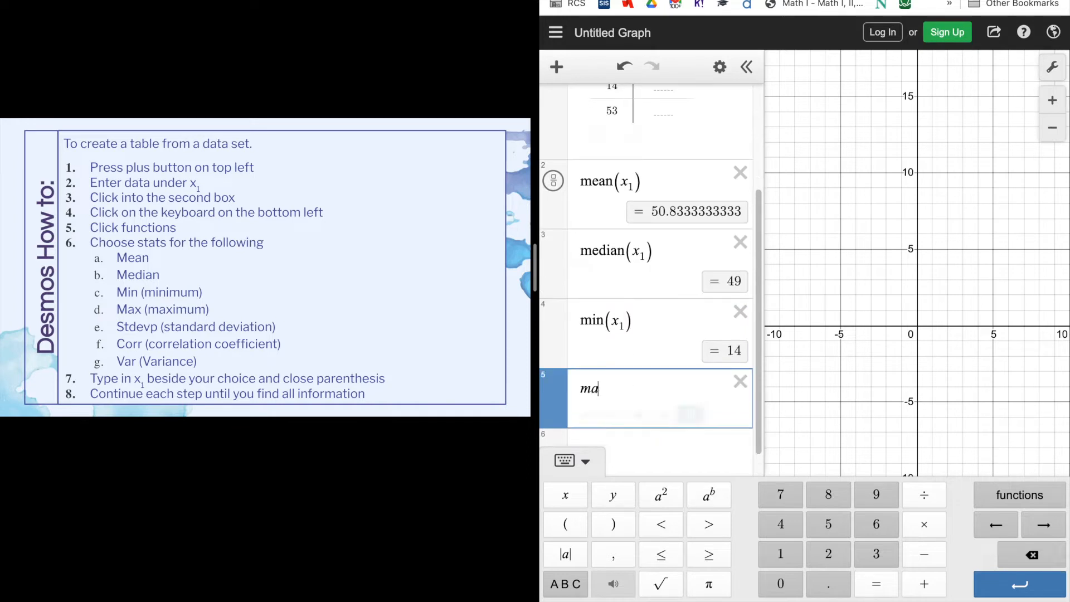
{"action": "type", "text": "x(x1"}
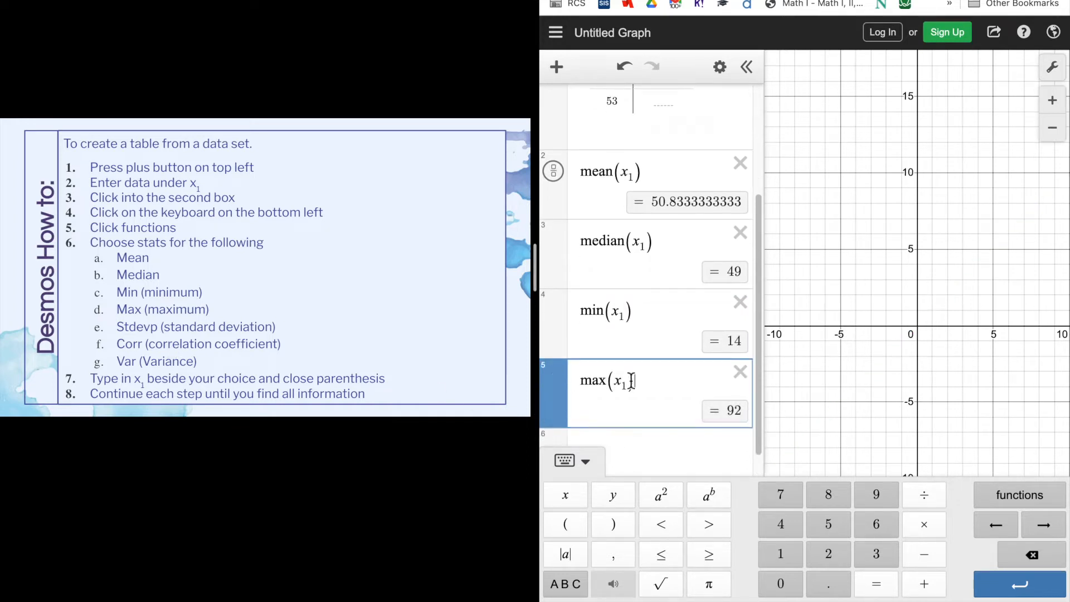
{"action": "scroll", "coordinate": [336, 329], "scroll_direction": "down", "scroll_amount": 2}
{"action": "scroll", "coordinate": [342, 328], "scroll_direction": "up", "scroll_amount": 1}
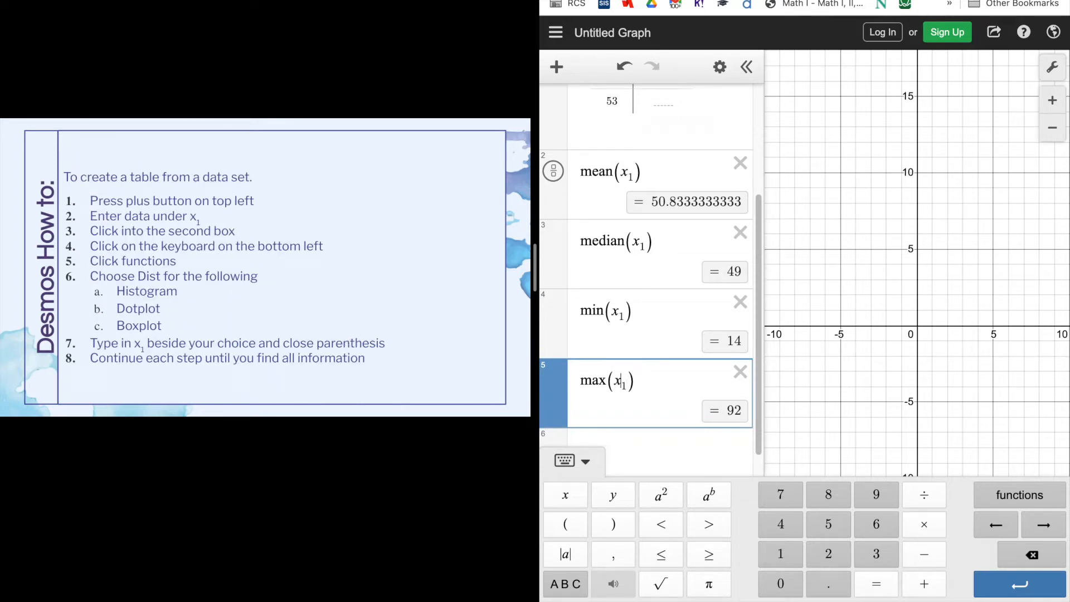
{"action": "scroll", "coordinate": [342, 328], "scroll_direction": "up", "scroll_amount": 2}
{"action": "scroll", "coordinate": [341, 328], "scroll_direction": "down", "scroll_amount": 1}
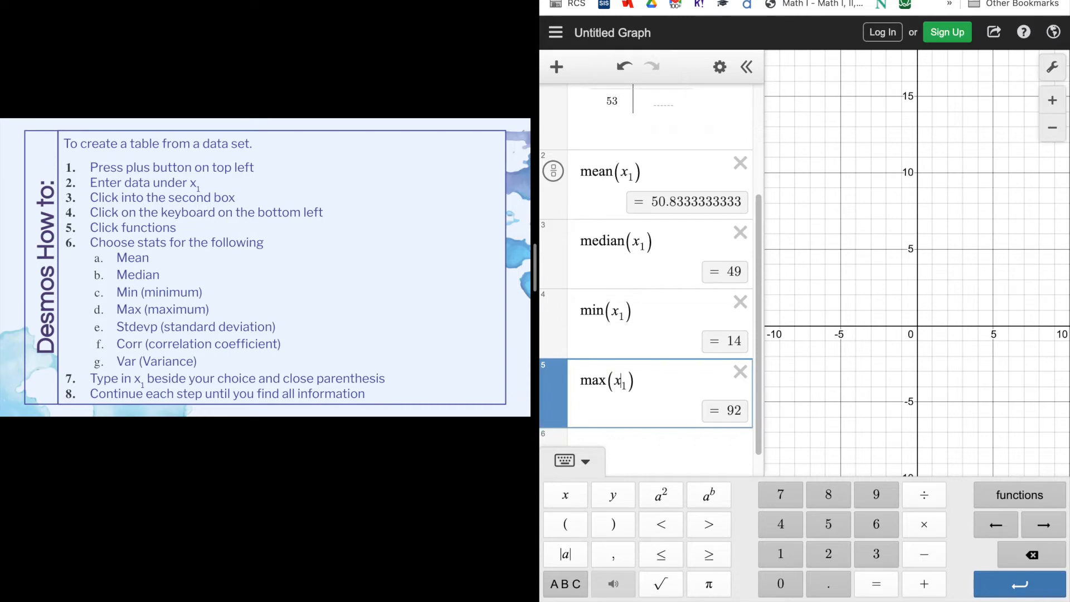
- Calculate the standard deviation by inserting stdevp with x₁ below the maximum, and select the empty expression that follows
{"action": "scroll", "coordinate": [617, 420], "scroll_direction": "down", "scroll_amount": 1}
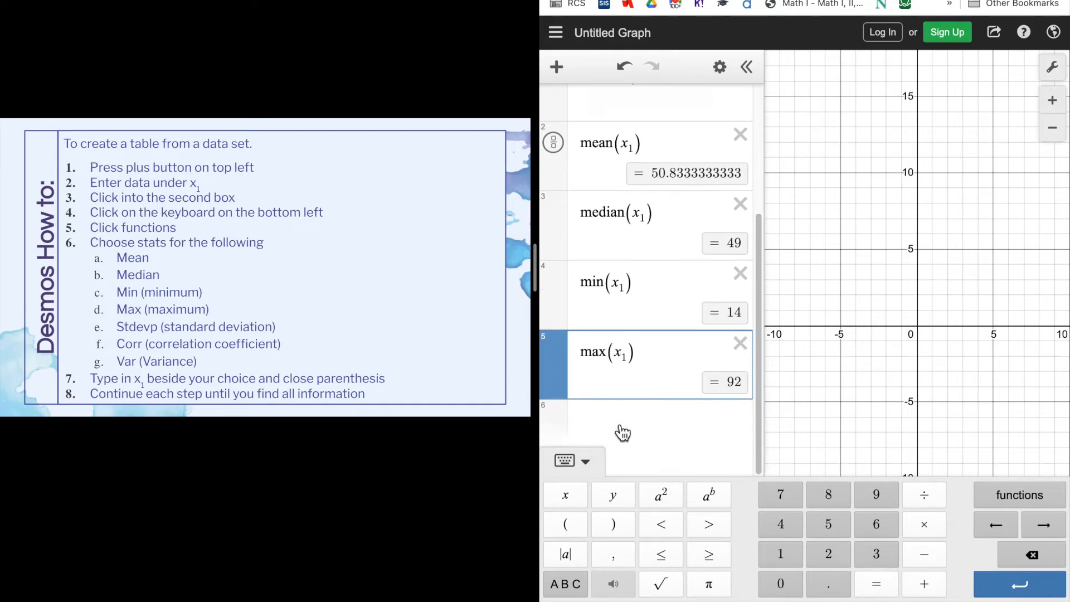
{"action": "double_click", "coordinate": [620, 427]}
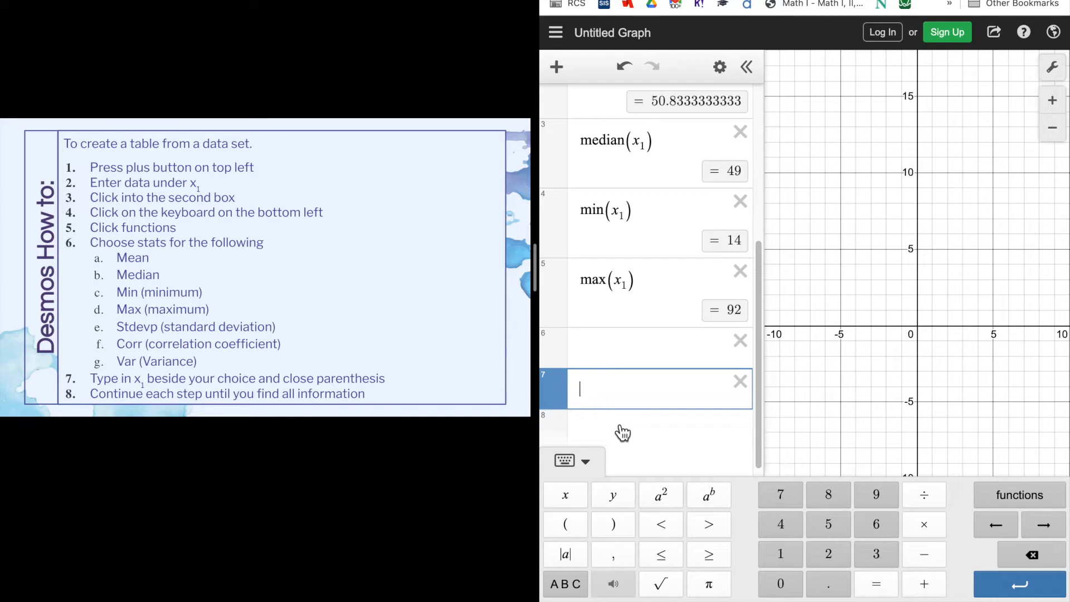
{"action": "left_click", "coordinate": [600, 346]}
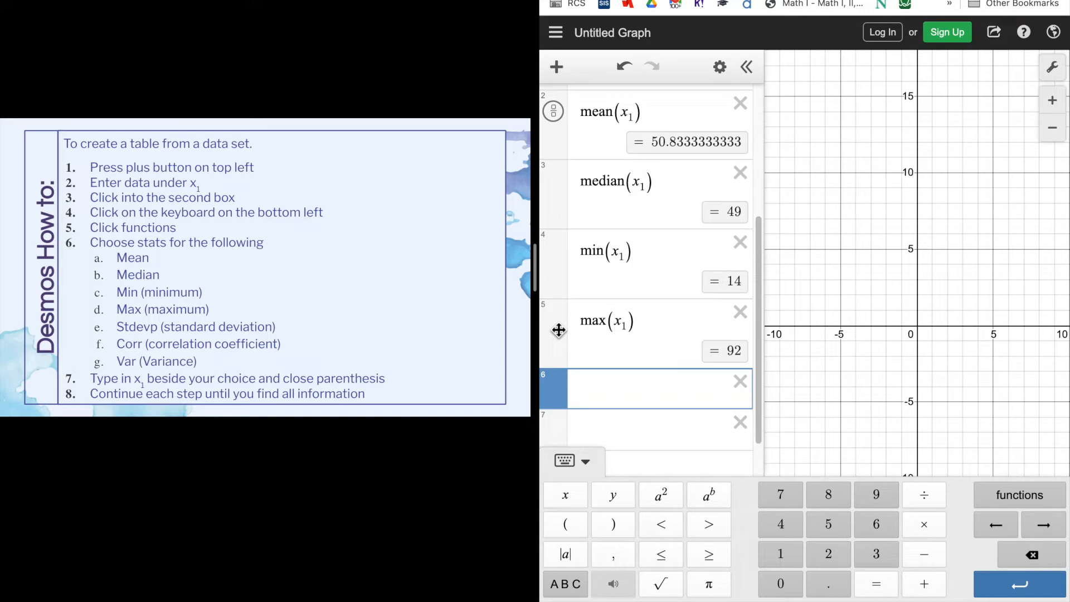
{"action": "left_click", "coordinate": [1045, 504]}
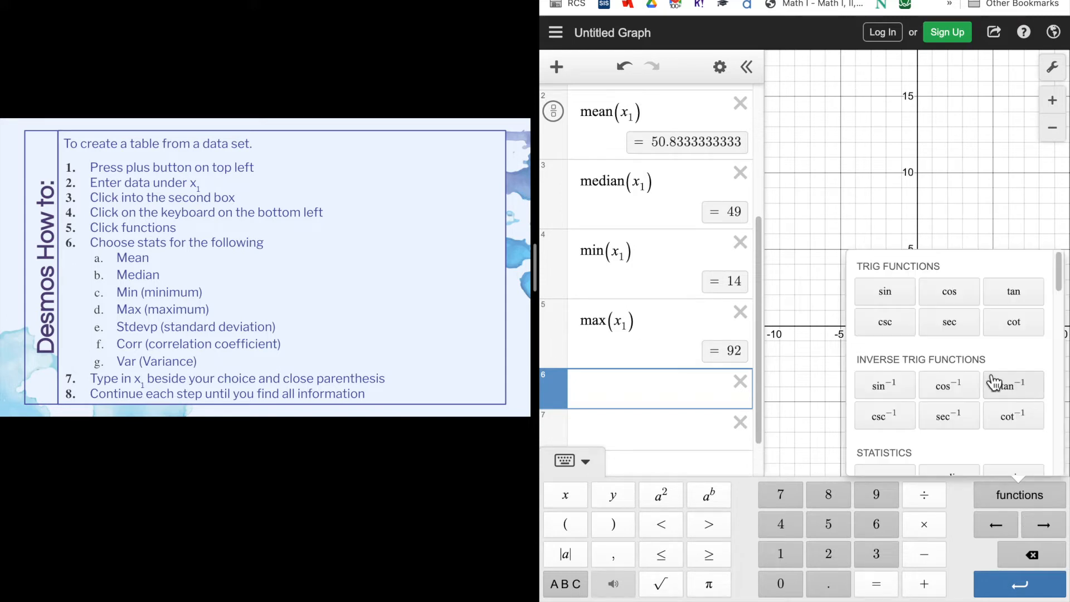
{"action": "scroll", "coordinate": [994, 383], "scroll_direction": "down", "scroll_amount": 4}
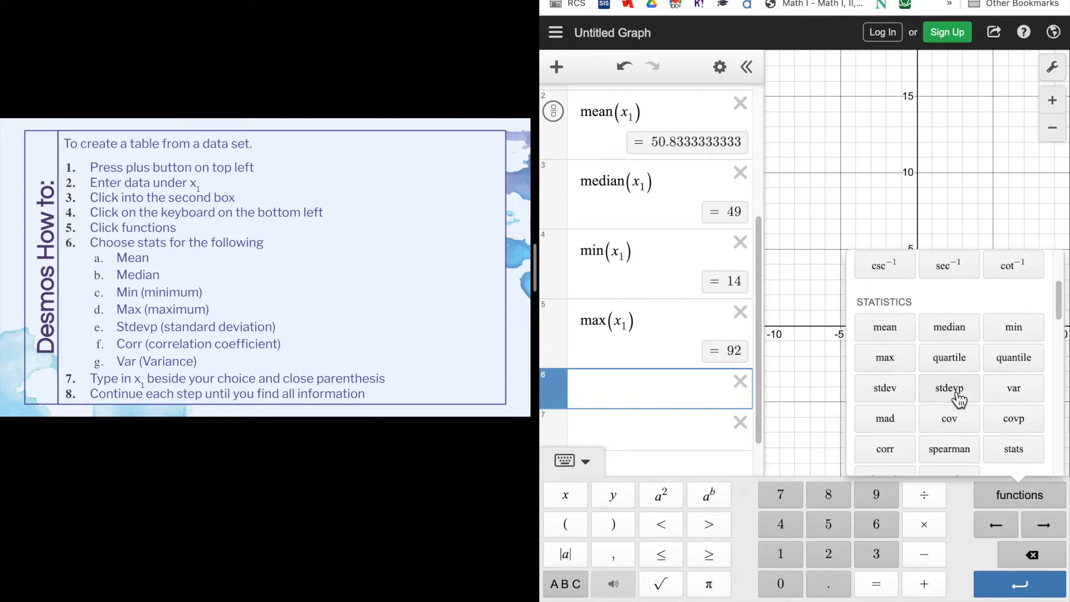
{"action": "left_click", "coordinate": [958, 399]}
{"action": "type", "text": "x1"}
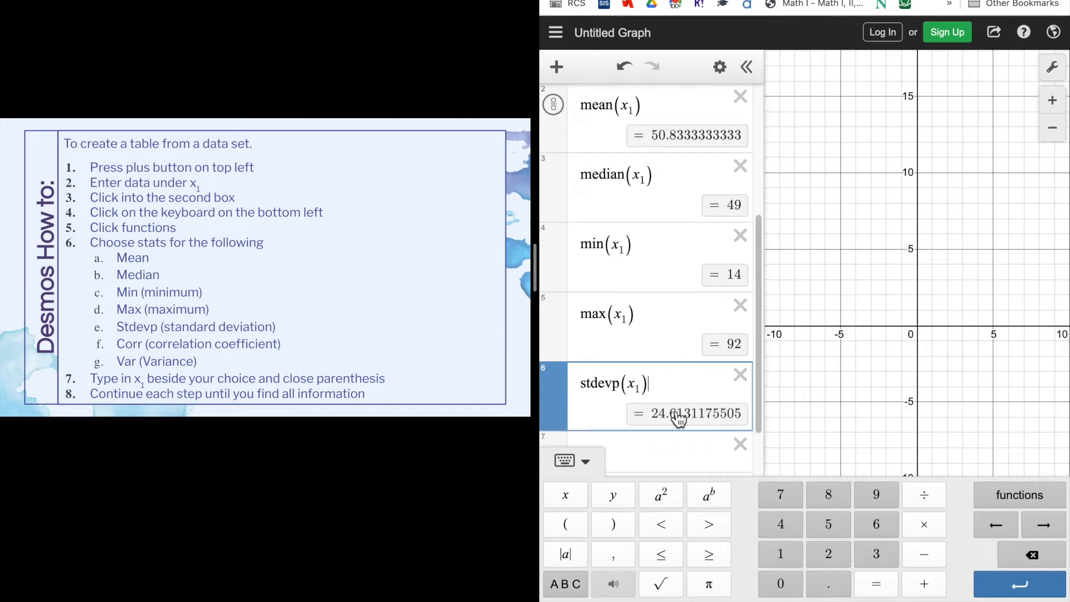
{"action": "scroll", "coordinate": [629, 386], "scroll_direction": "down", "scroll_amount": 3}
{"action": "left_click", "coordinate": [618, 385]}
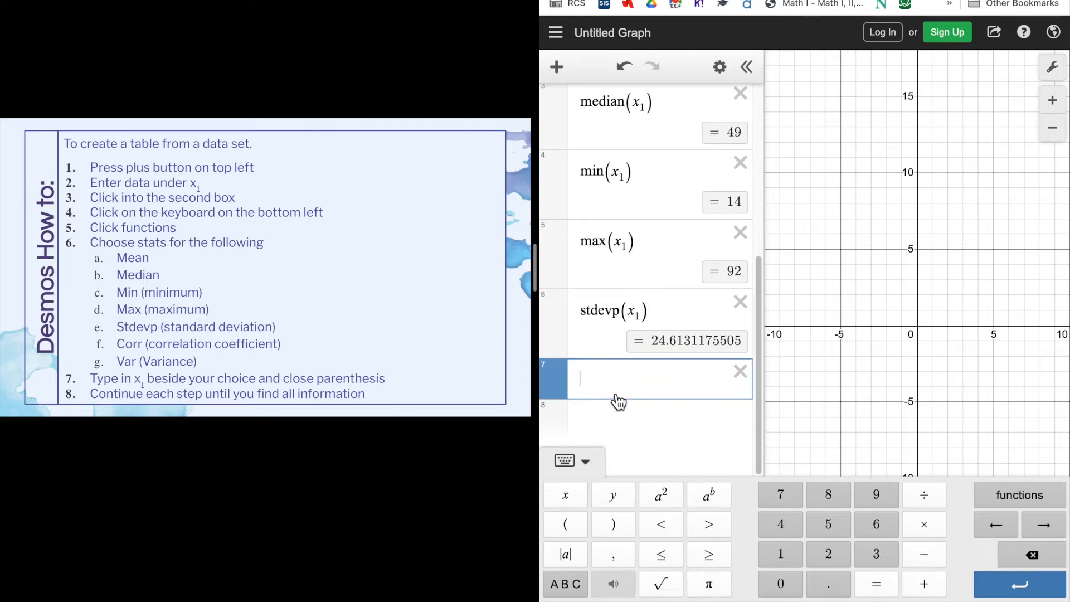
{"action": "type", "text": "Corr("}
{"action": "key", "text": "BackSpace"}
{"action": "key", "text": "BackSpace"}
{"action": "key", "text": "BackSpace"}
{"action": "key", "text": "BackSpace"}
{"action": "key", "text": "BackSpace"}
- Insert the corr function from the statistics functions with x₁ as its argument
{"action": "left_click", "coordinate": [1035, 501]}
{"action": "scroll", "coordinate": [947, 406], "scroll_direction": "down", "scroll_amount": 5}
{"action": "scroll", "coordinate": [969, 440], "scroll_direction": "down", "scroll_amount": 1}
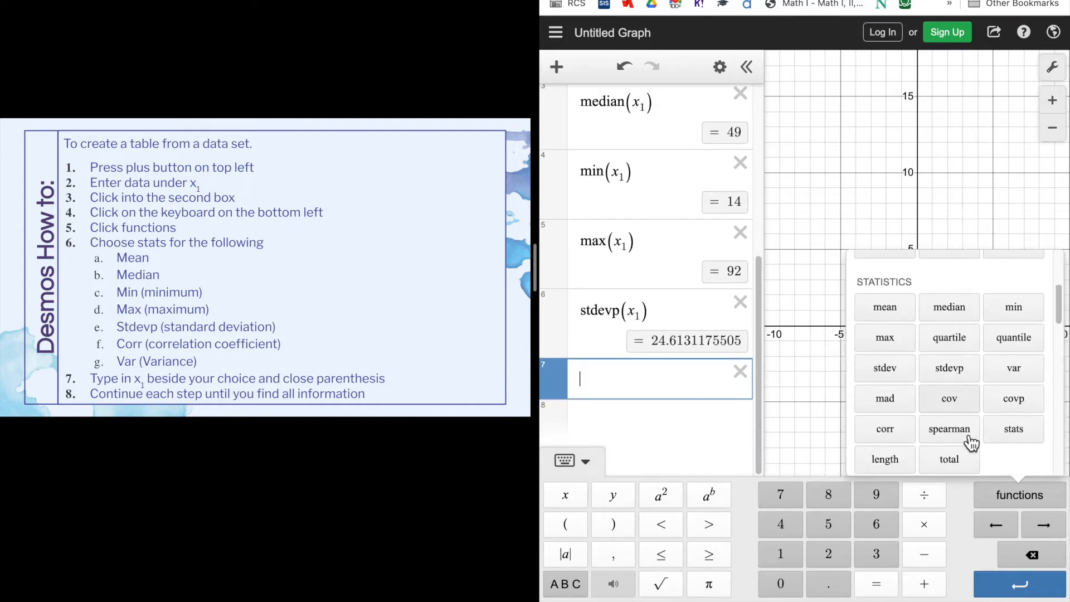
{"action": "left_click", "coordinate": [892, 434]}
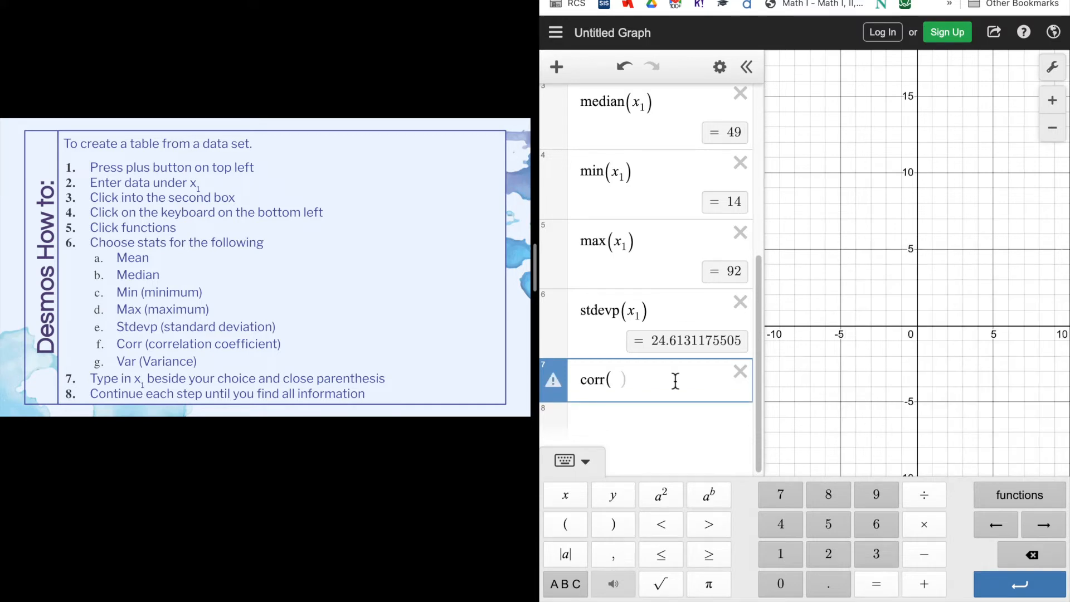
{"action": "type", "text": "x1"}
{"action": "key", "text": "Return"}
{"action": "key", "text": "BackSpace"}
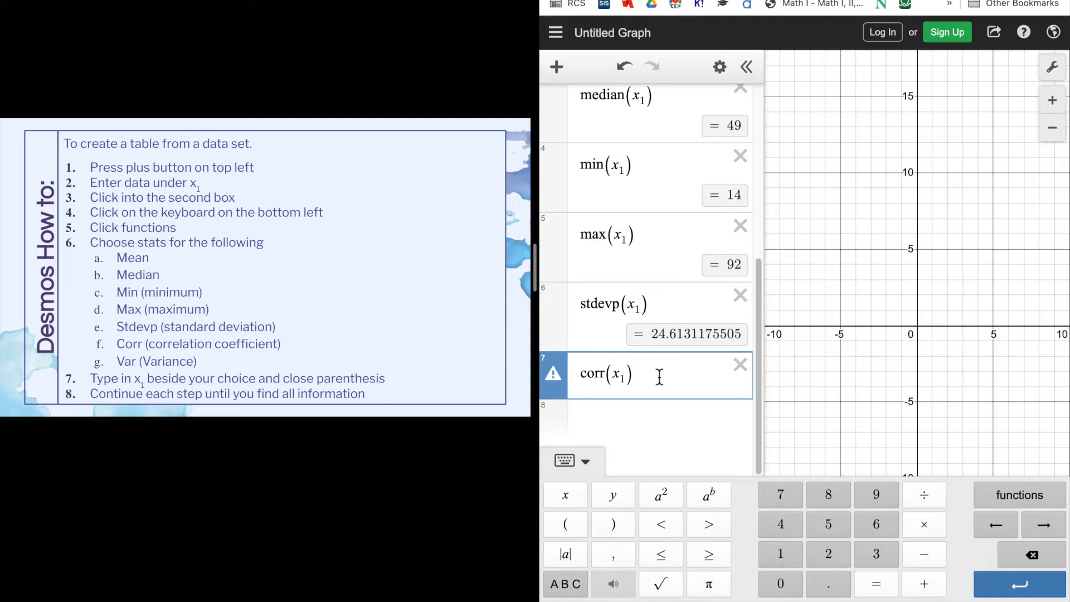
- Add a new expression var(x₁) to calculate the variance of the data set
{"action": "left_click", "coordinate": [646, 425]}
{"action": "type", "text": "v"}
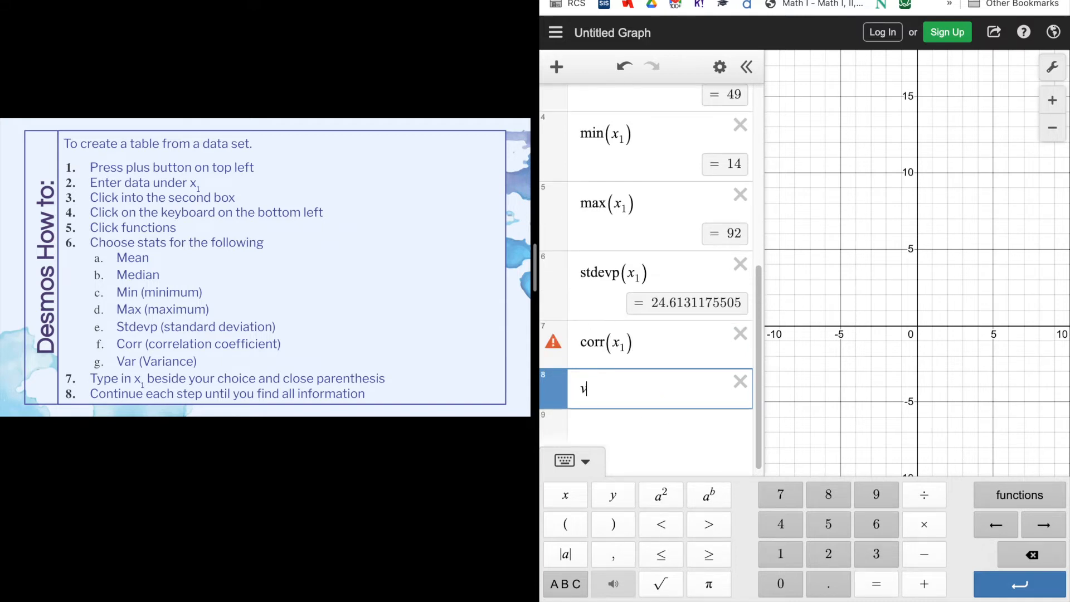
{"action": "type", "text": "ar(x1"}
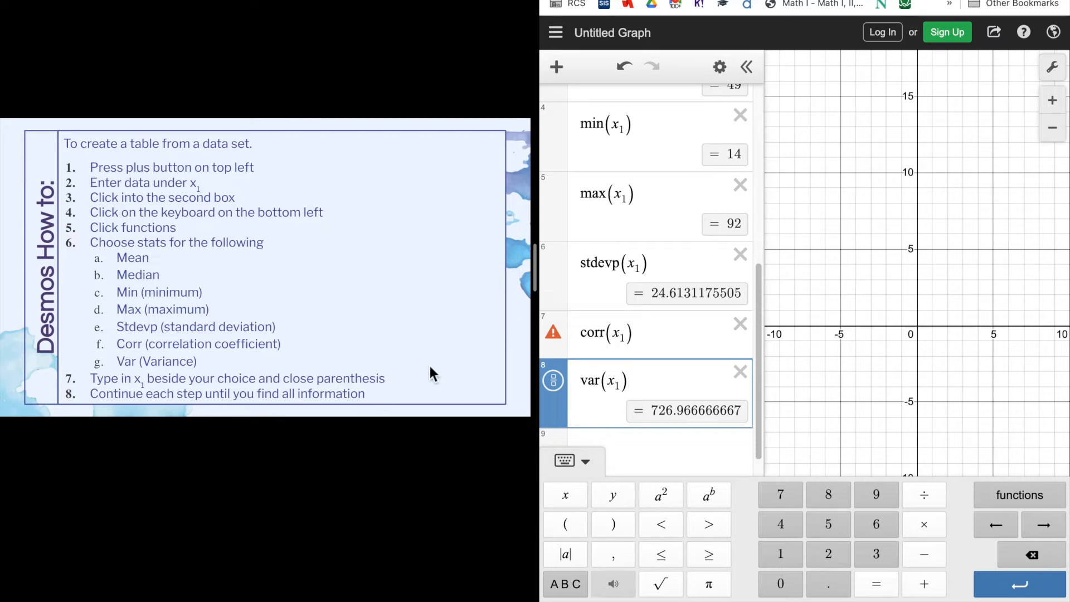
- Advance the slides to the histogram, dotplot and boxplot instructions and review the data table and statistics expressions
{"action": "left_click", "coordinate": [360, 282]}
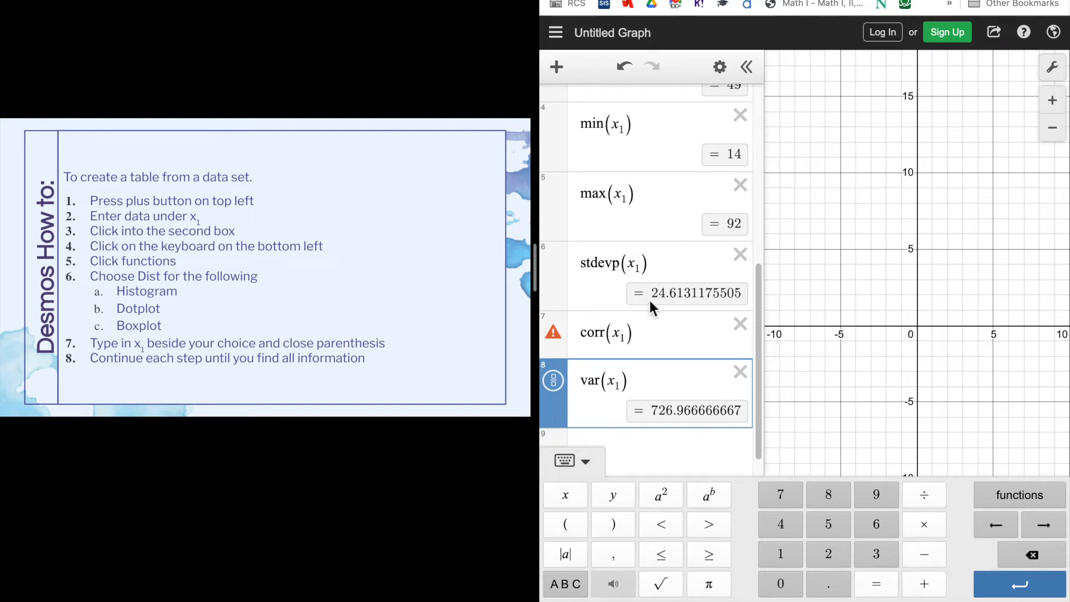
{"action": "scroll", "coordinate": [654, 192], "scroll_direction": "up", "scroll_amount": 8}
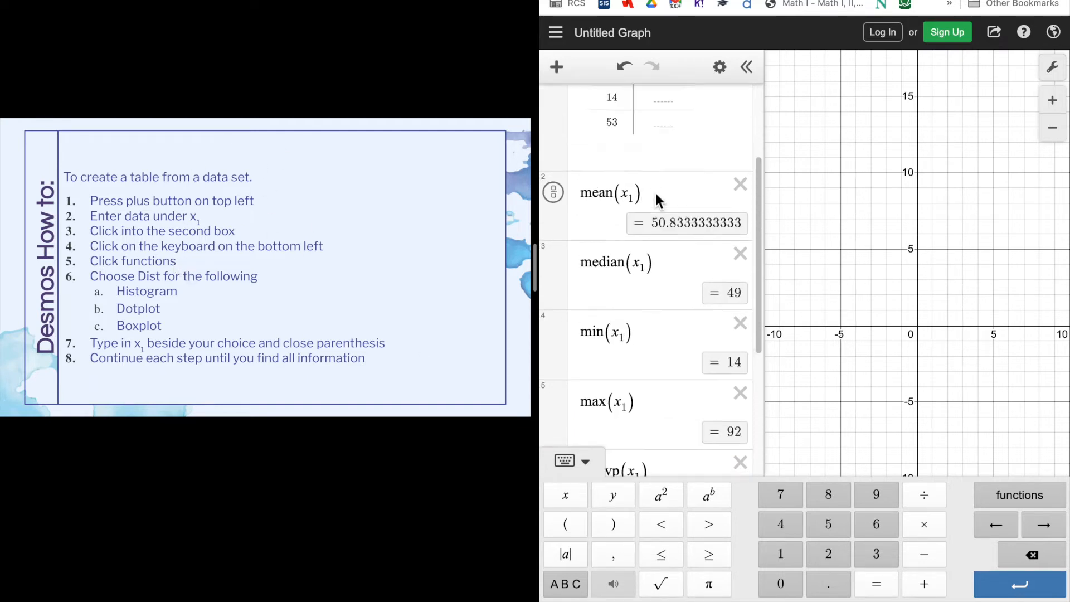
{"action": "scroll", "coordinate": [668, 310], "scroll_direction": "down", "scroll_amount": 8}
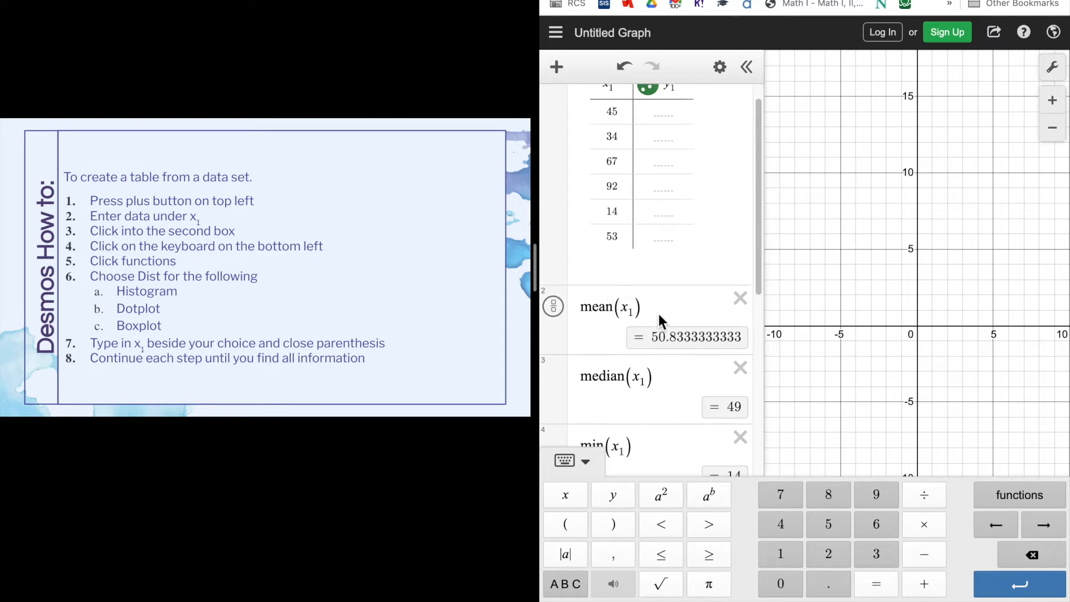
- Add the distribution function normaldist(x₁) as a new expression below the variance and try to enable Find Cumulative Probability (CDF)
{"action": "left_click", "coordinate": [605, 422]}
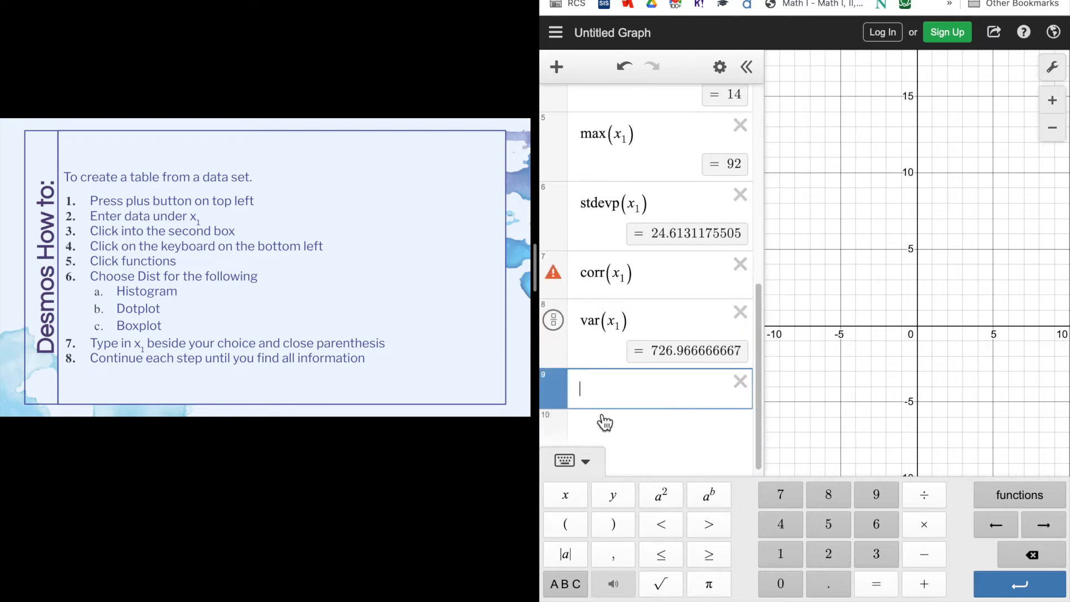
{"action": "left_click", "coordinate": [1040, 503]}
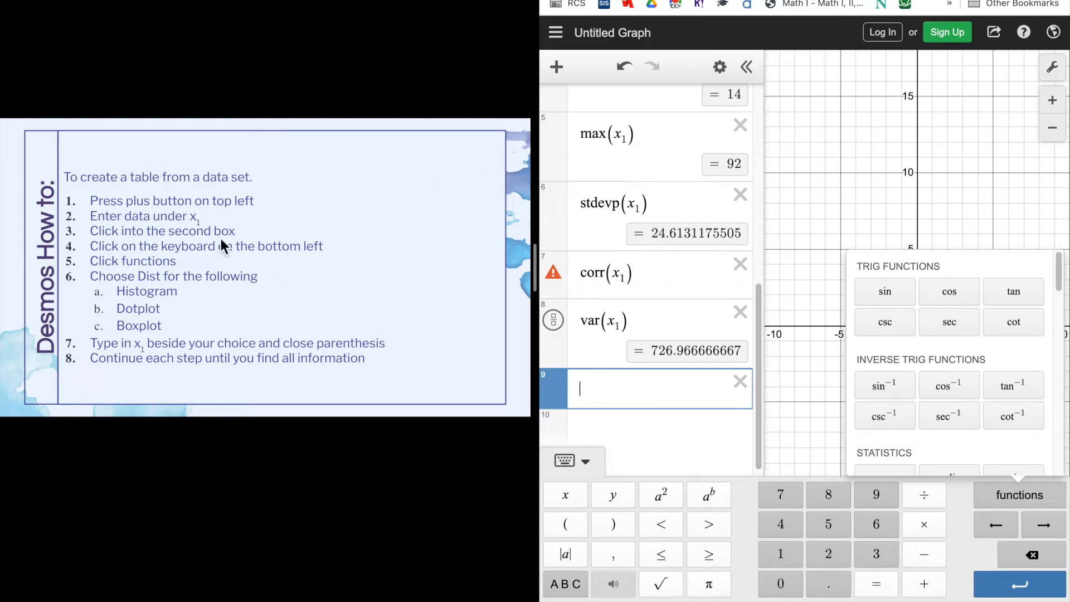
{"action": "scroll", "coordinate": [925, 456], "scroll_direction": "down", "scroll_amount": 2}
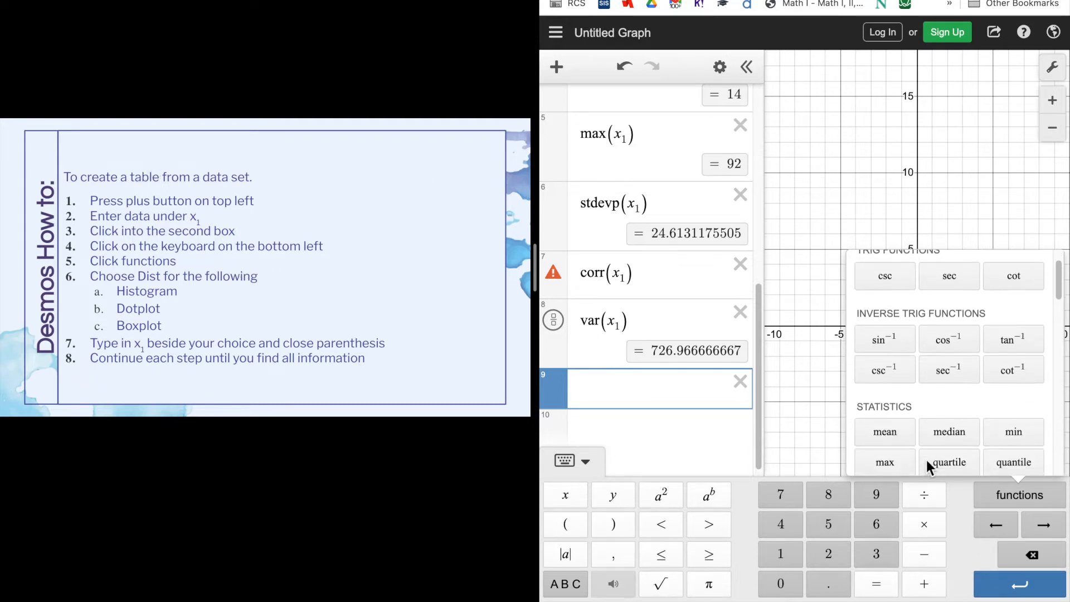
{"action": "scroll", "coordinate": [927, 461], "scroll_direction": "down", "scroll_amount": 8}
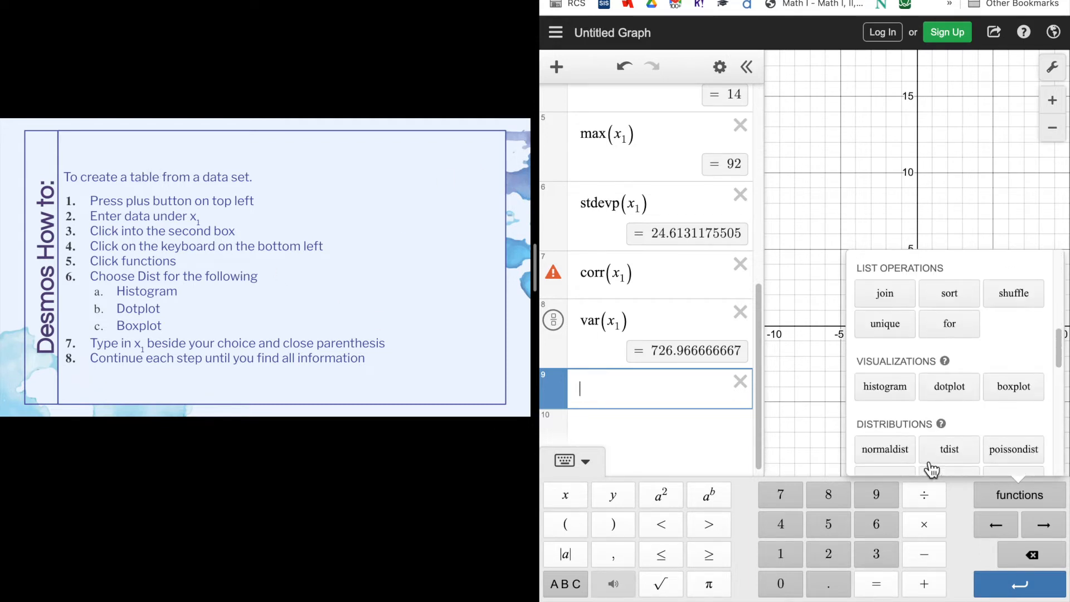
{"action": "scroll", "coordinate": [929, 465], "scroll_direction": "down", "scroll_amount": 4}
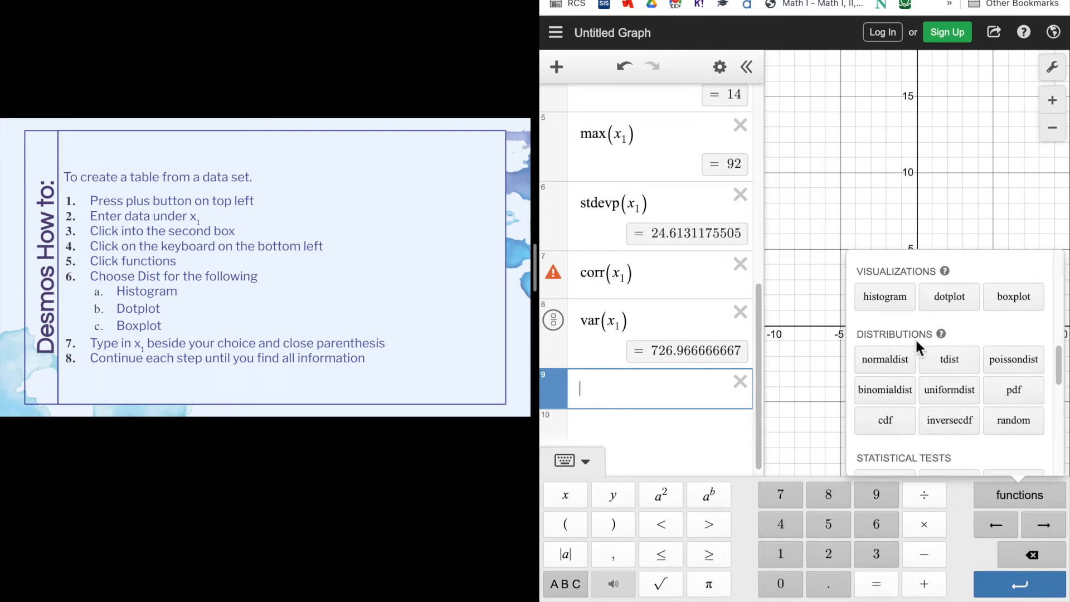
{"action": "left_click", "coordinate": [898, 363]}
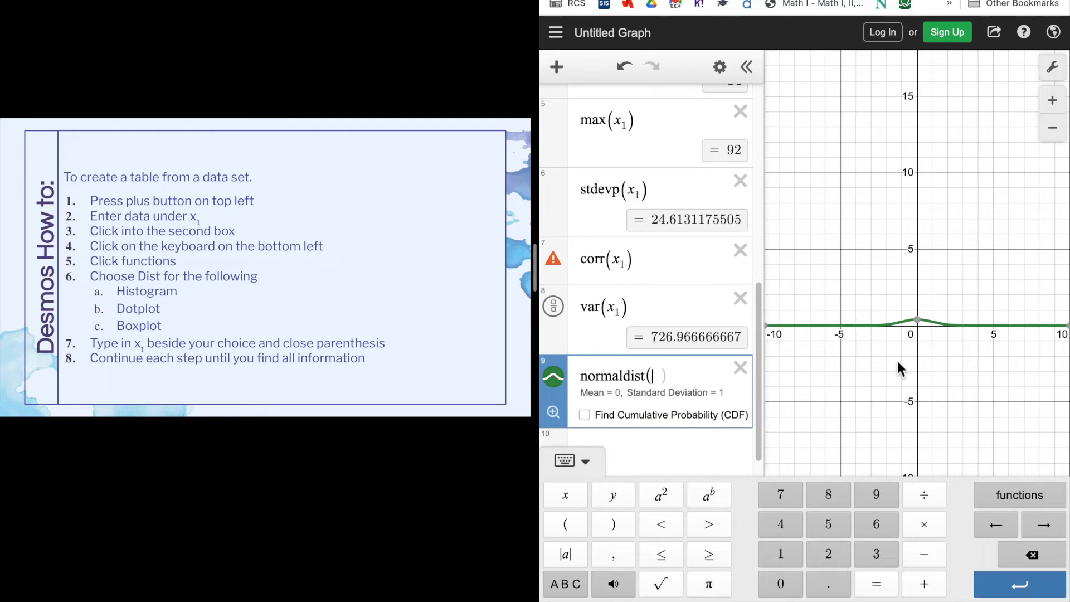
{"action": "type", "text": "x1"}
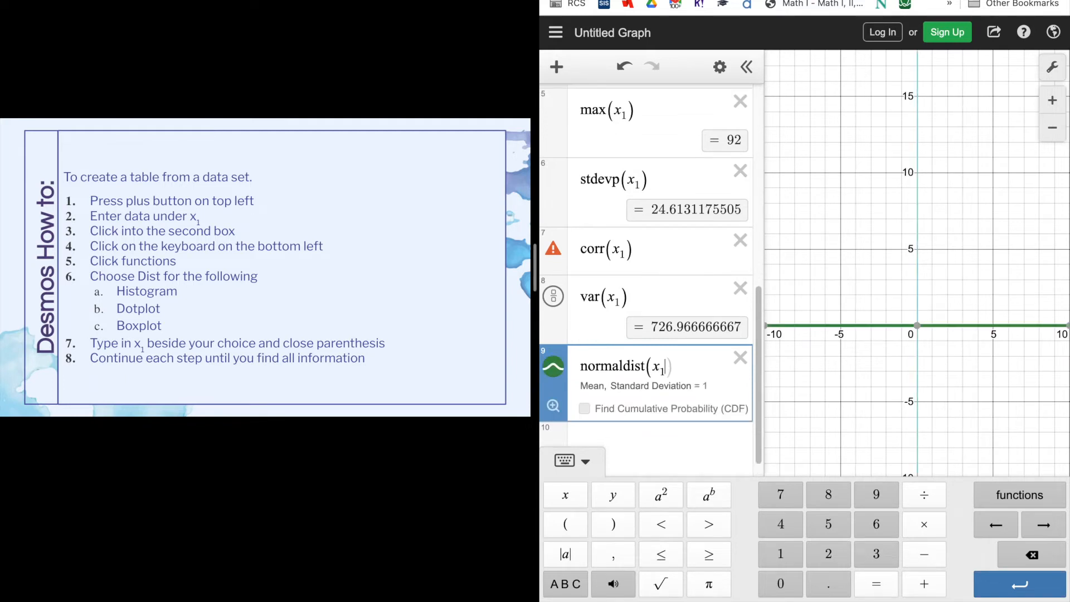
{"action": "key", "text": "Return"}
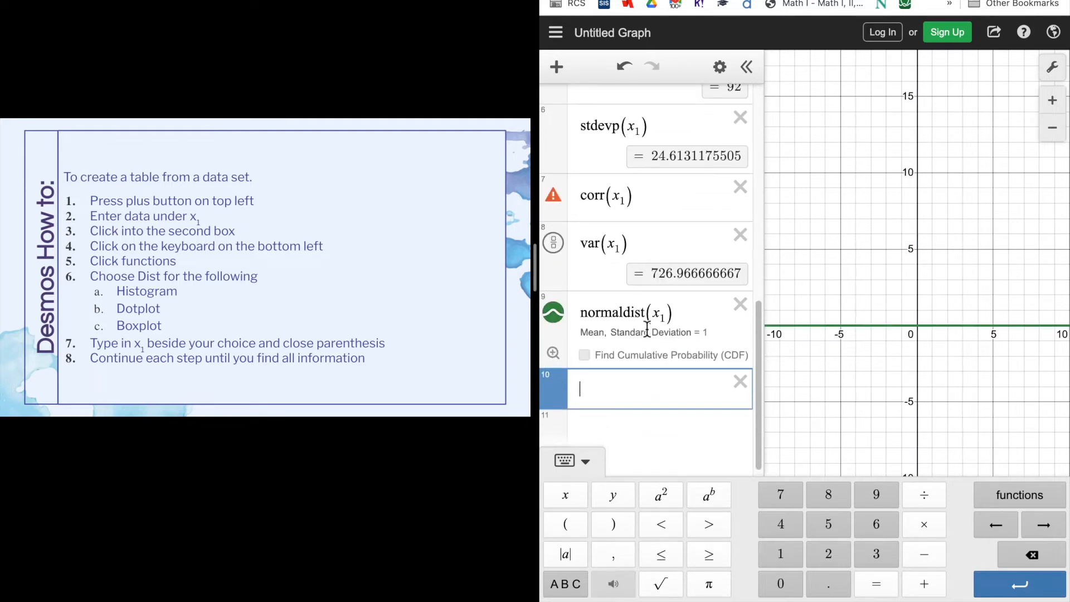
{"action": "left_click", "coordinate": [588, 354]}
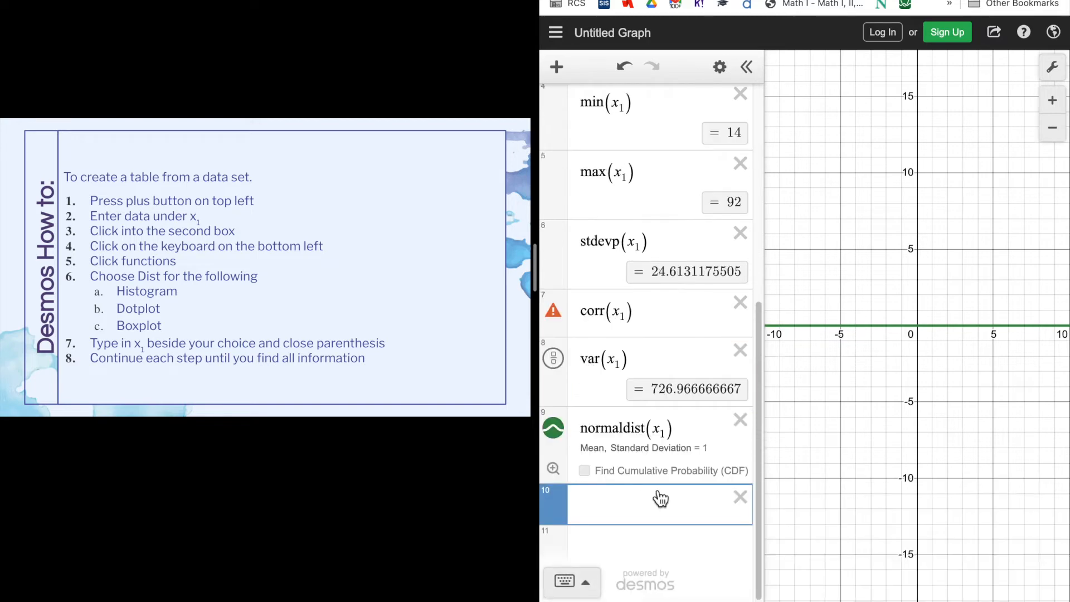
- Plot the data set as a dot plot by adding the expression dotplot(x₁) below the normal distribution
{"action": "left_click", "coordinate": [634, 491]}
{"action": "left_click", "coordinate": [1009, 497]}
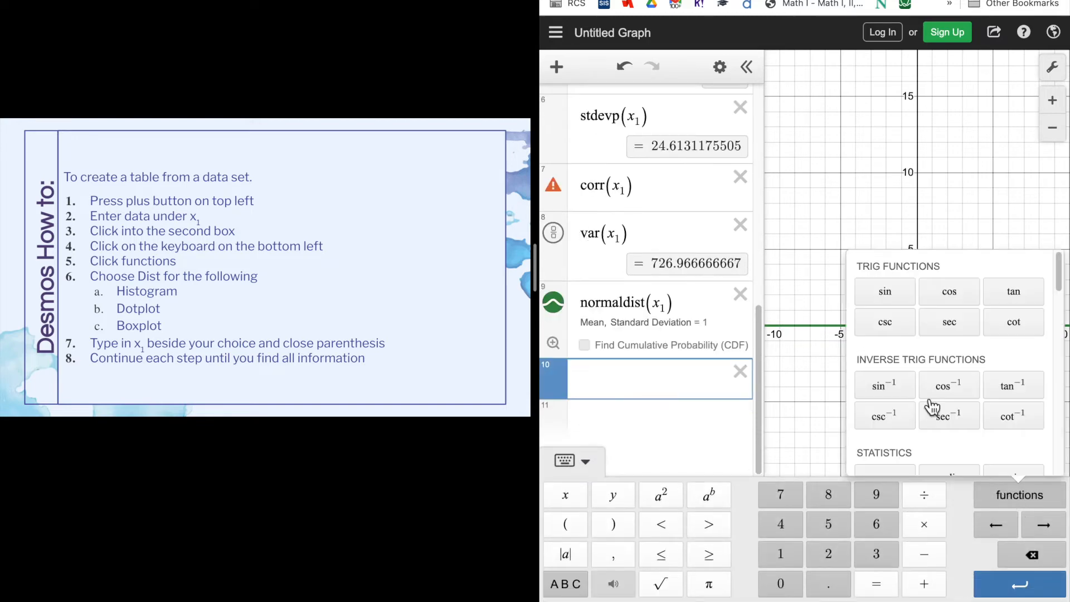
{"action": "scroll", "coordinate": [960, 426], "scroll_direction": "down", "scroll_amount": 10}
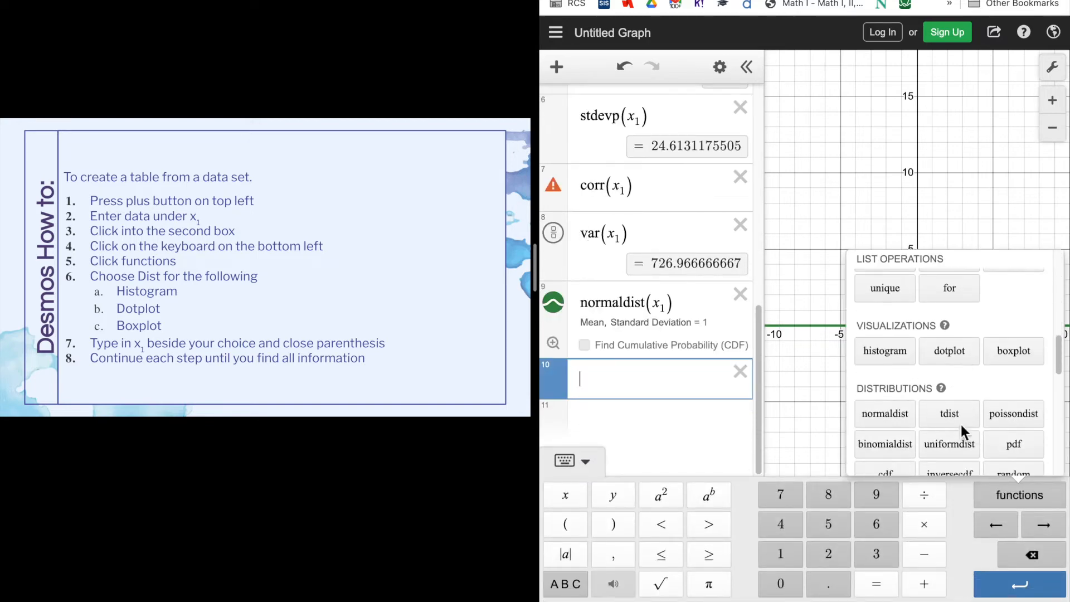
{"action": "scroll", "coordinate": [926, 406], "scroll_direction": "down", "scroll_amount": 2}
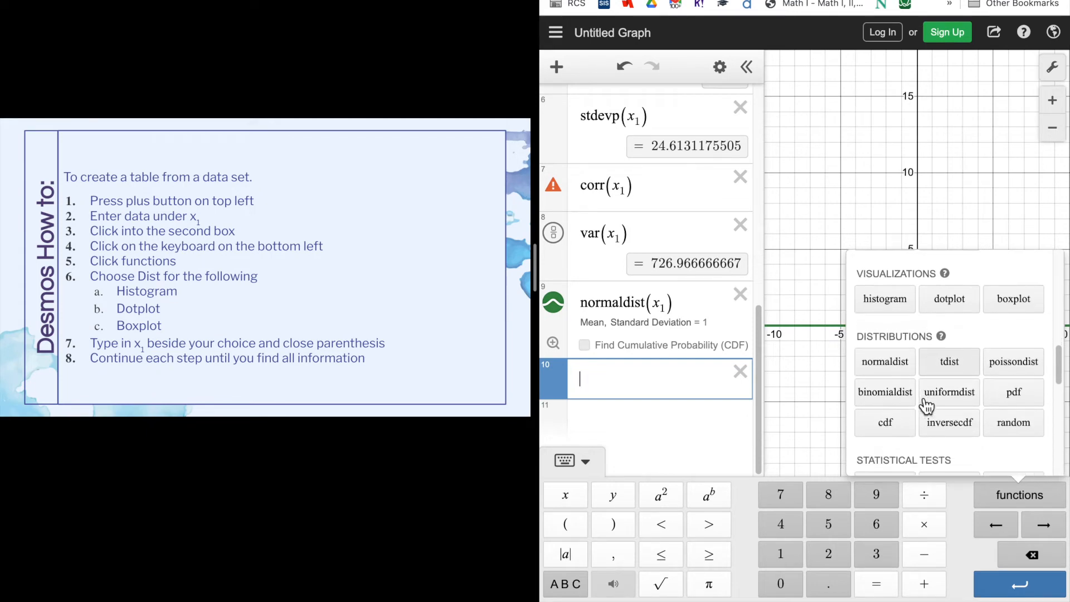
{"action": "left_click", "coordinate": [948, 301]}
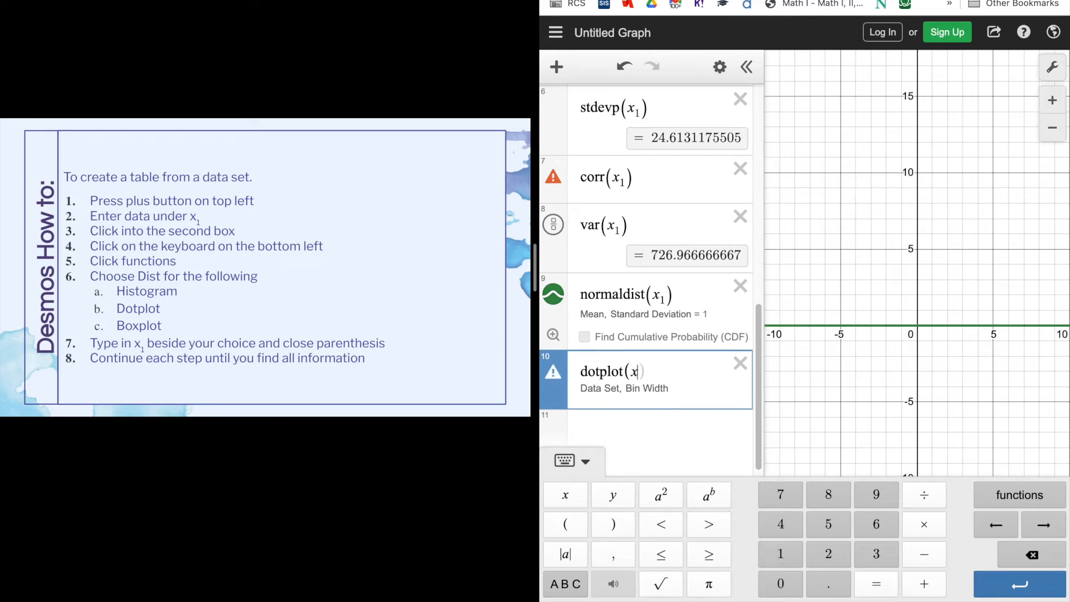
{"action": "type", "text": "x1"}
{"action": "key", "text": "Return"}
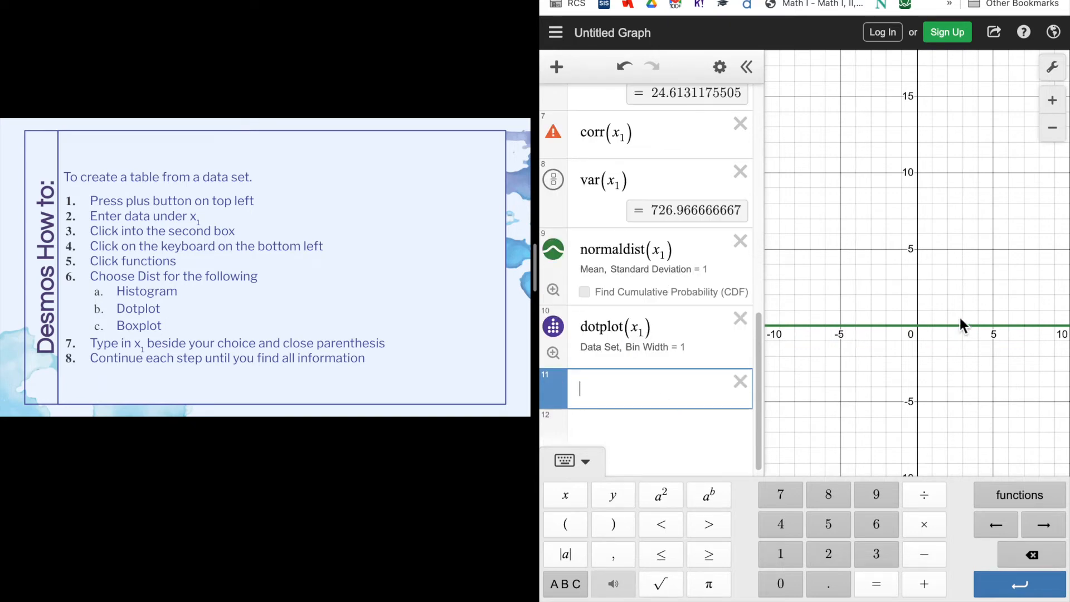
{"action": "scroll", "coordinate": [960, 317], "scroll_direction": "down", "scroll_amount": 3}
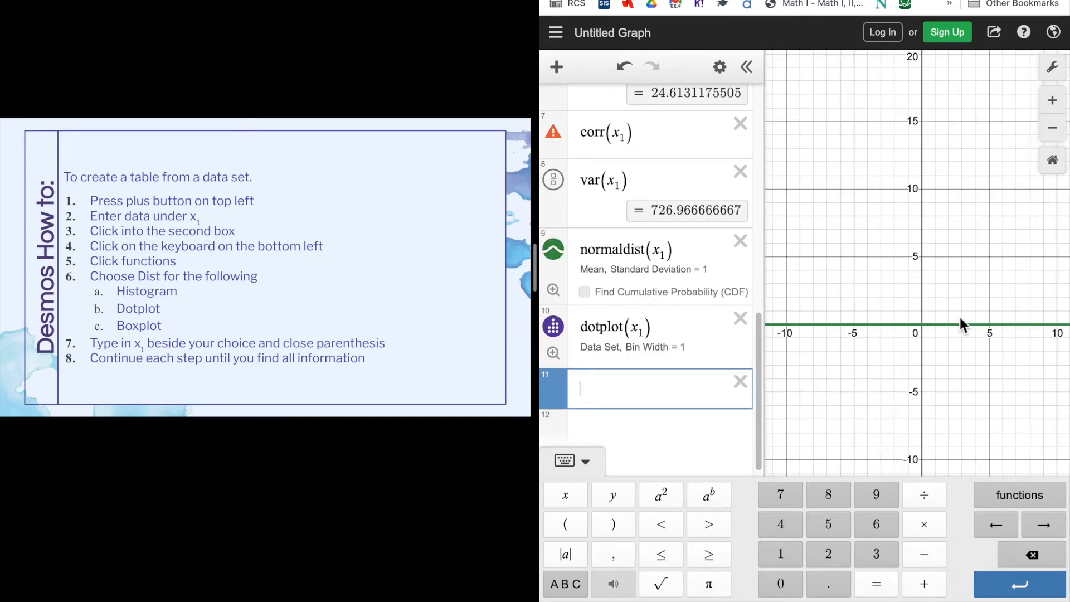
{"action": "left_click_drag", "start_coordinate": [981, 209], "coordinate": [945, 474]}
{"action": "scroll", "coordinate": [938, 428], "scroll_direction": "down", "scroll_amount": 3}
{"action": "scroll", "coordinate": [938, 428], "scroll_direction": "down", "scroll_amount": 5}
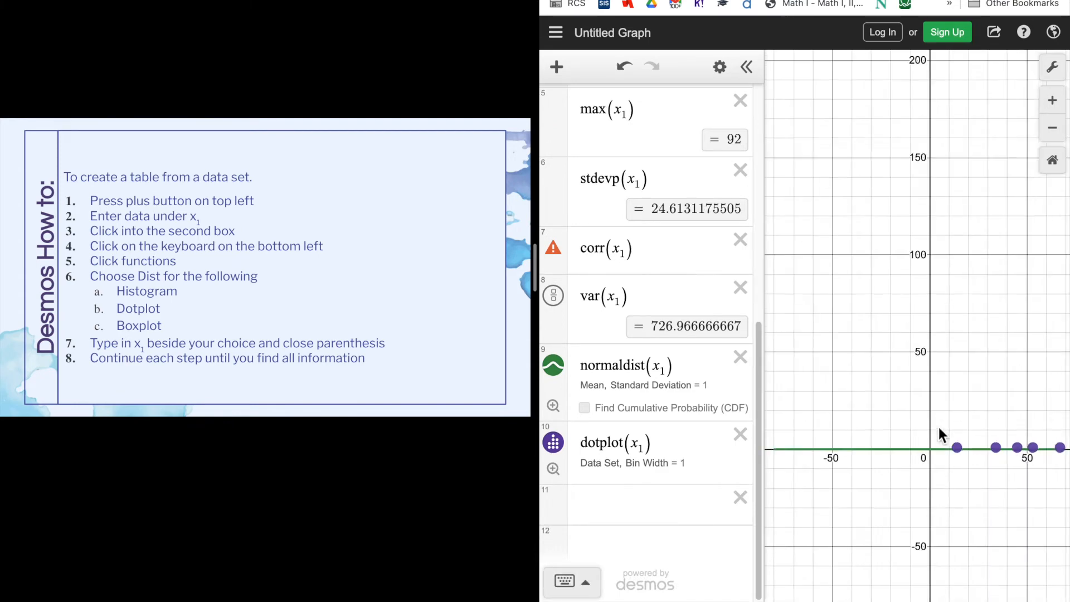
{"action": "scroll", "coordinate": [939, 426], "scroll_direction": "down", "scroll_amount": 3}
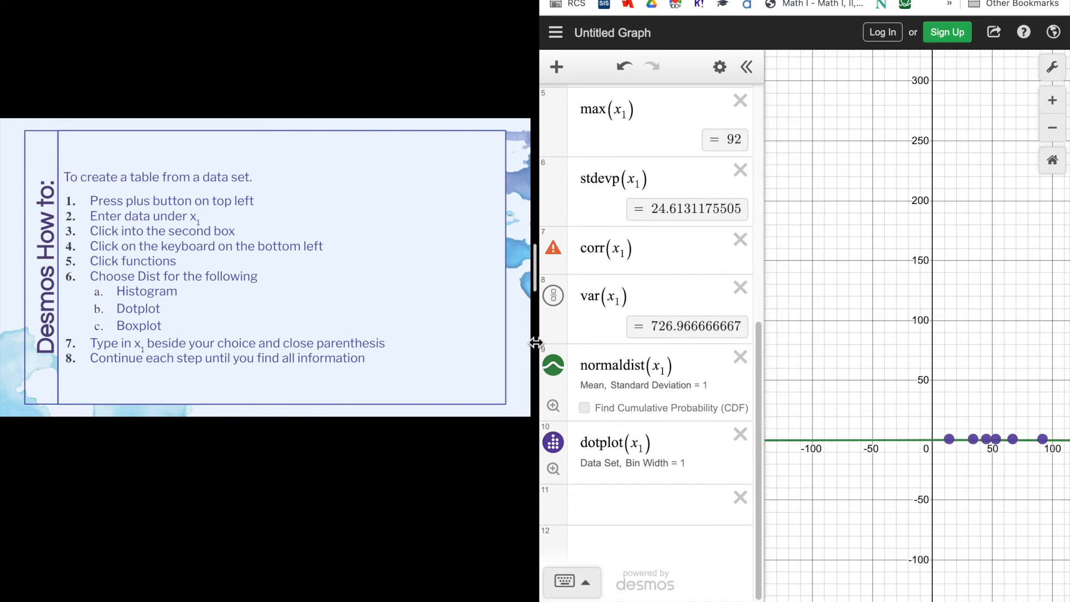
- Add the visualization function histogram(x₁) as a new expression below the dot plot
{"action": "left_click", "coordinate": [638, 503]}
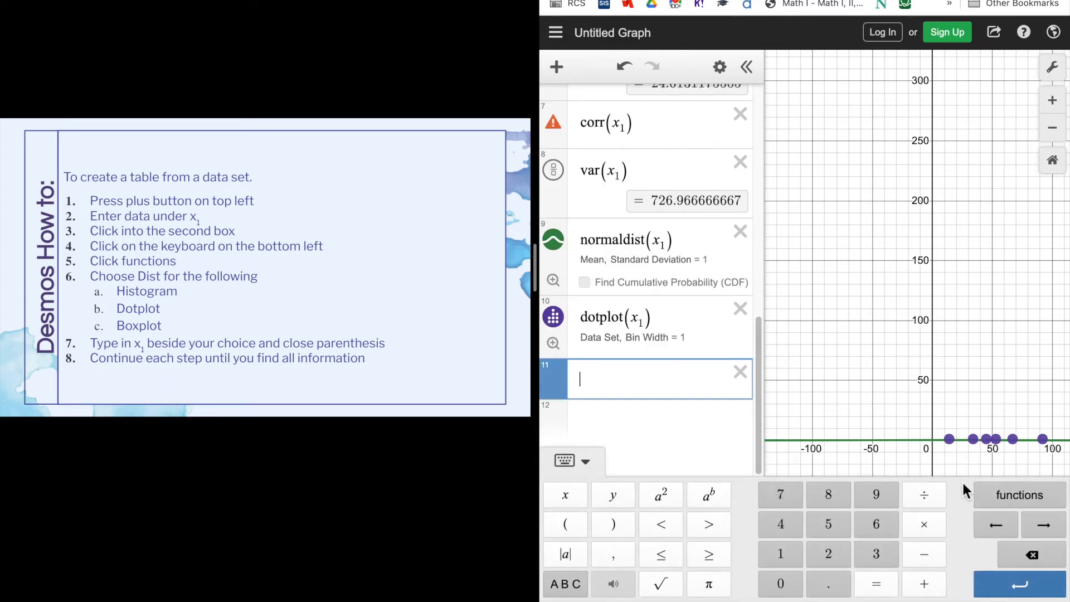
{"action": "left_click", "coordinate": [1014, 504]}
{"action": "scroll", "coordinate": [952, 429], "scroll_direction": "down", "scroll_amount": 1}
{"action": "scroll", "coordinate": [952, 429], "scroll_direction": "down", "scroll_amount": 8}
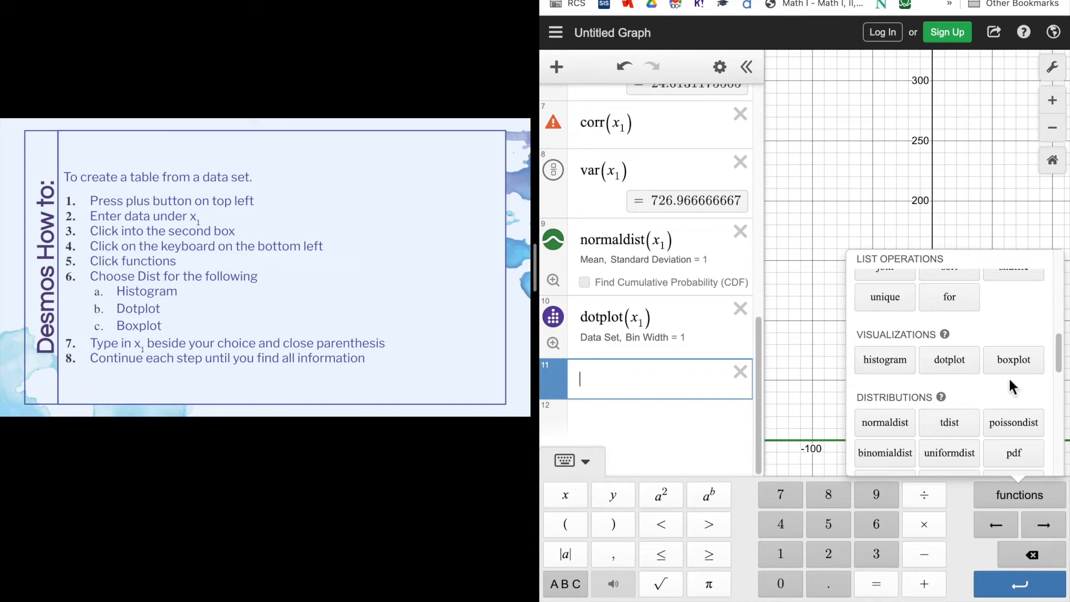
{"action": "scroll", "coordinate": [971, 439], "scroll_direction": "down", "scroll_amount": 2}
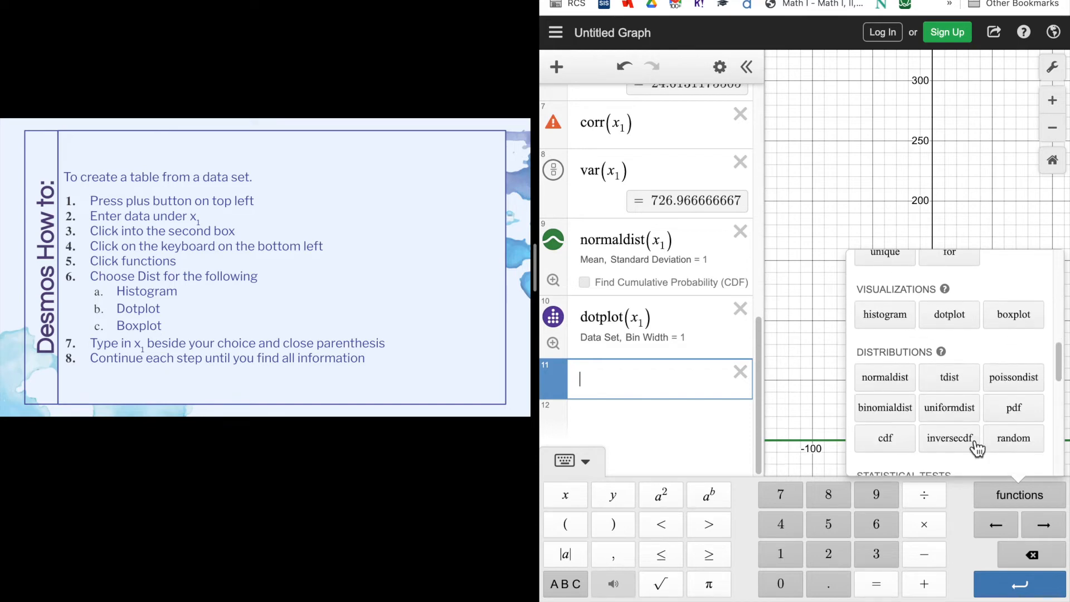
{"action": "left_click", "coordinate": [884, 314]}
{"action": "type", "text": "x1"}
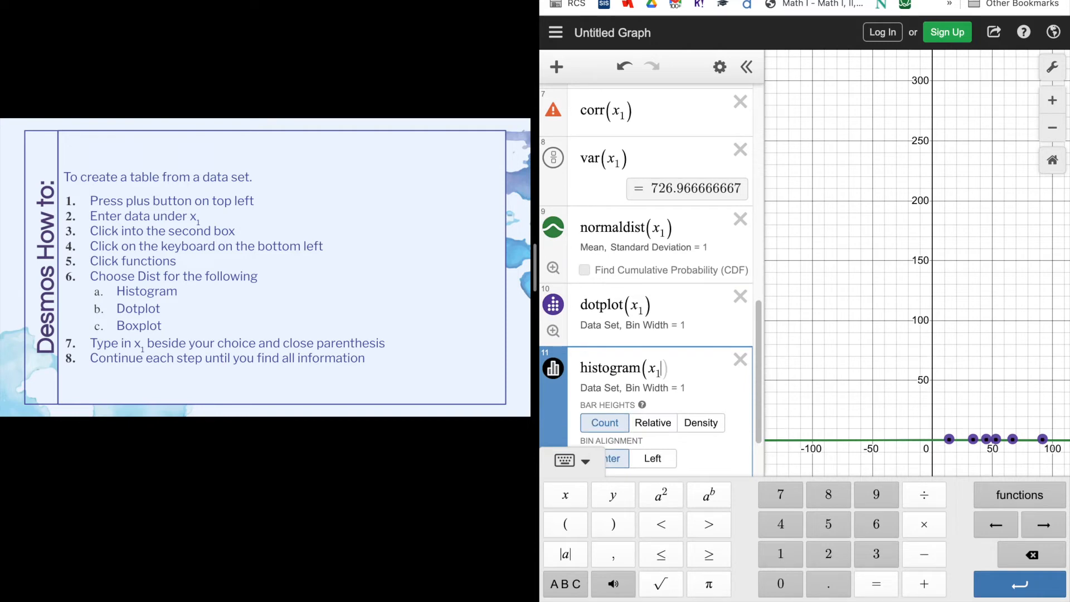
{"action": "scroll", "coordinate": [680, 437], "scroll_direction": "down", "scroll_amount": 2}
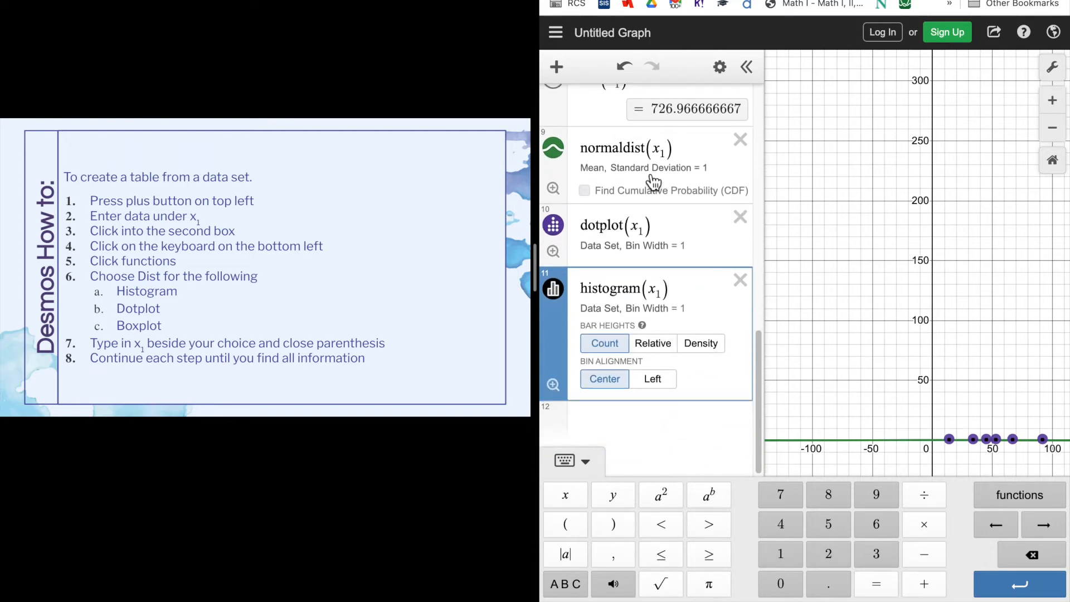
- Fill the y₁ column of the data table with the values 1, 2, 3, 4, 5 and 6
{"action": "scroll", "coordinate": [649, 178], "scroll_direction": "up", "scroll_amount": 5}
{"action": "scroll", "coordinate": [649, 175], "scroll_direction": "up", "scroll_amount": 5}
{"action": "left_click", "coordinate": [668, 142]}
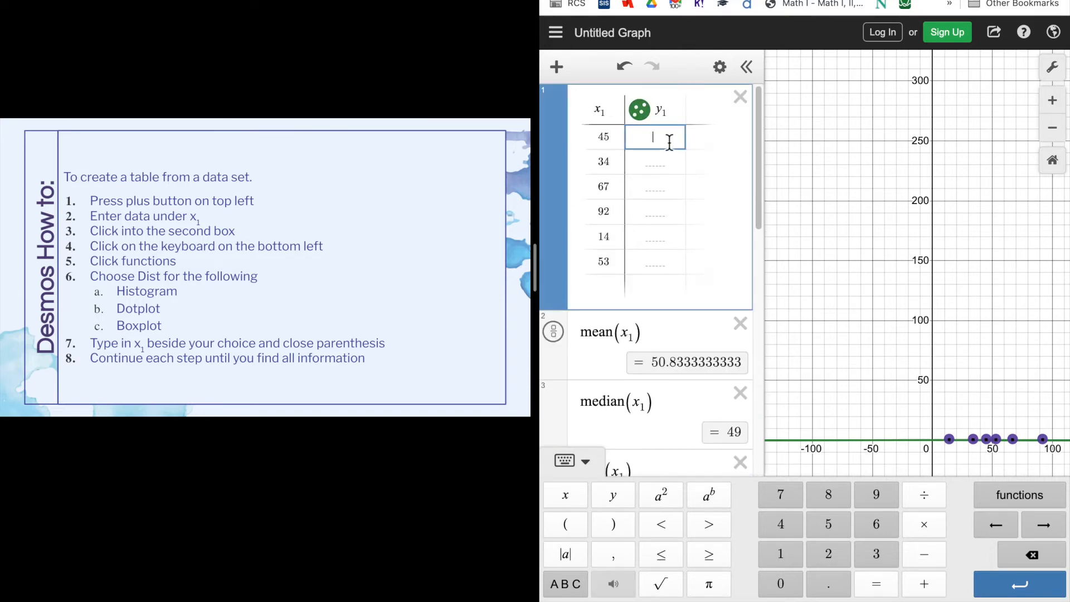
{"action": "type", "text": "1 2 3 4 5 "}
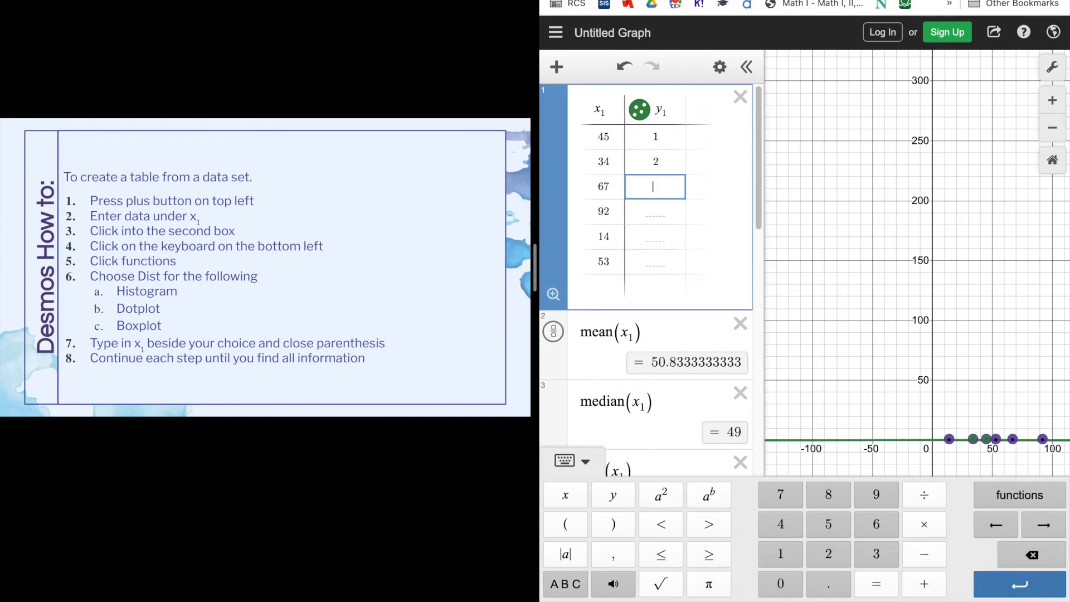
{"action": "type", "text": "6"}
{"action": "key", "text": "Return"}
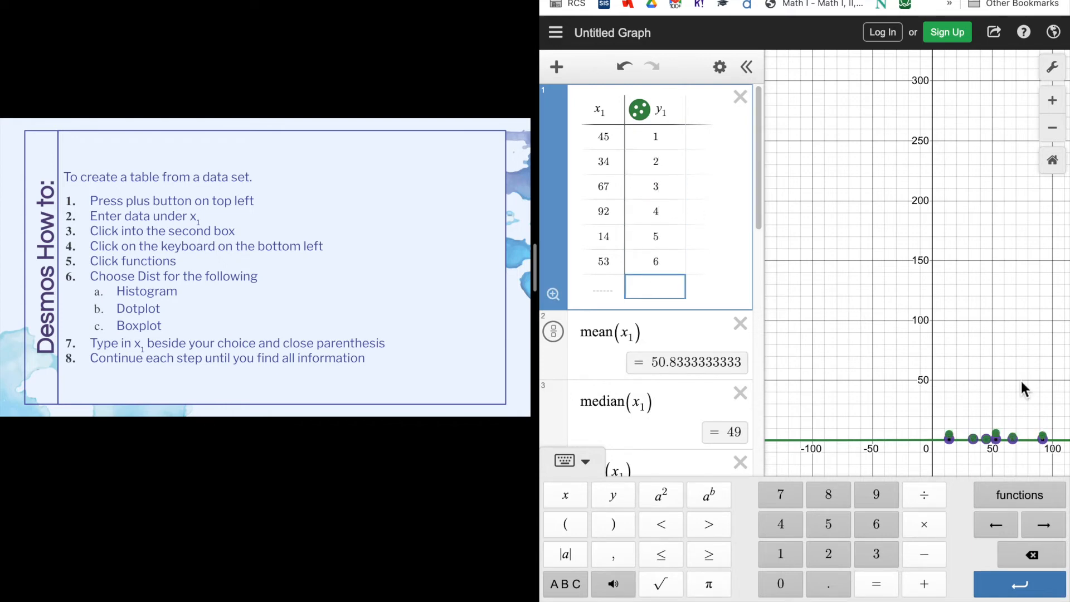
{"action": "scroll", "coordinate": [1019, 379], "scroll_direction": "down", "scroll_amount": 3}
{"action": "scroll", "coordinate": [1014, 423], "scroll_direction": "up", "scroll_amount": 3}
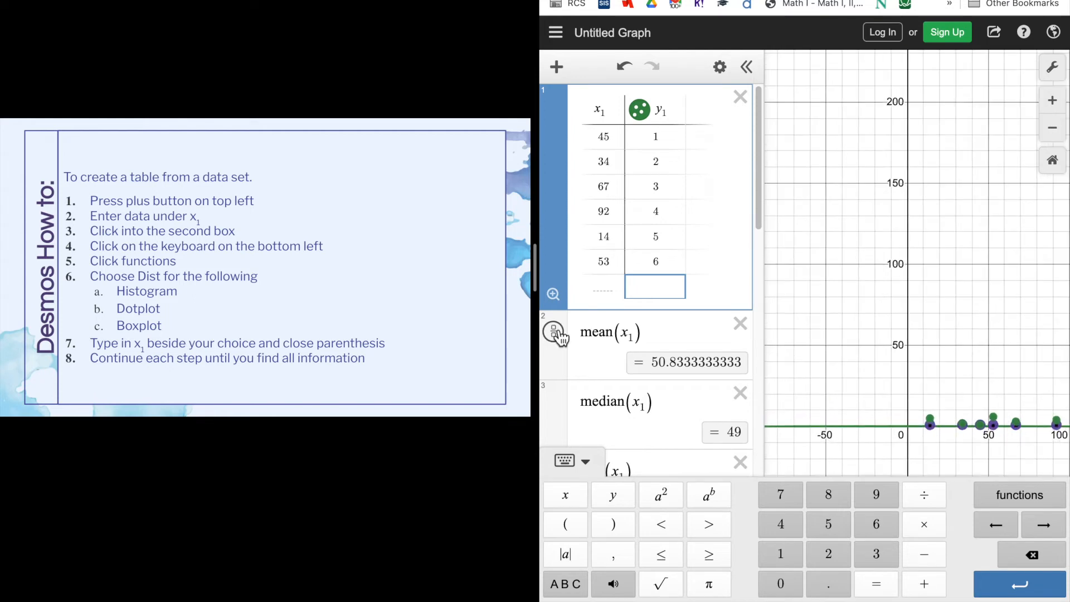
- Delete the histogram, the data table and all remaining statistics, distribution and dot plot expressions to empty the expression list
{"action": "scroll", "coordinate": [673, 357], "scroll_direction": "down", "scroll_amount": 10}
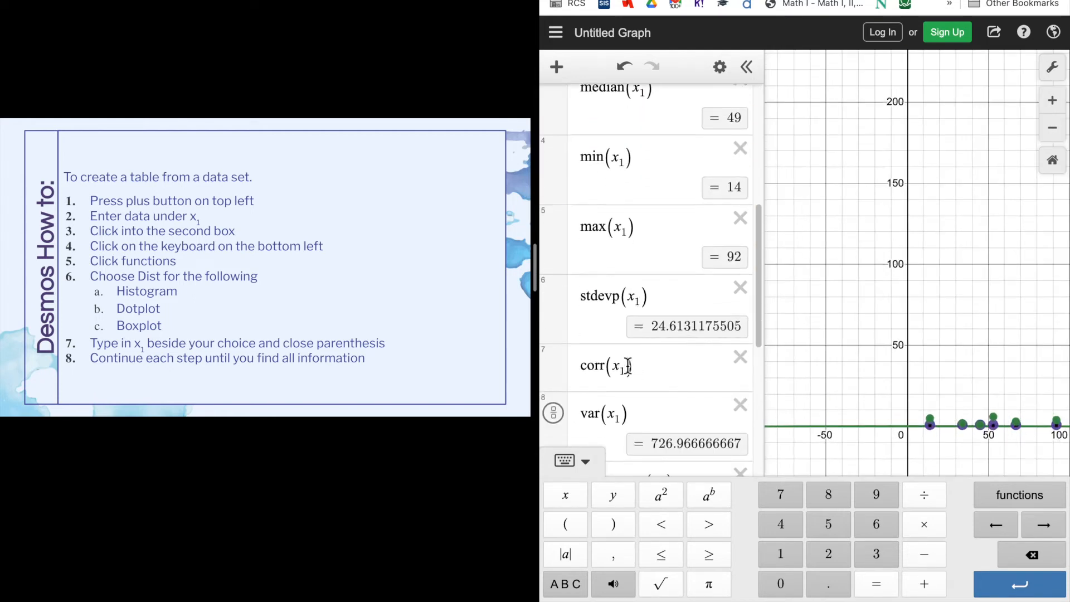
{"action": "scroll", "coordinate": [628, 365], "scroll_direction": "down", "scroll_amount": 4}
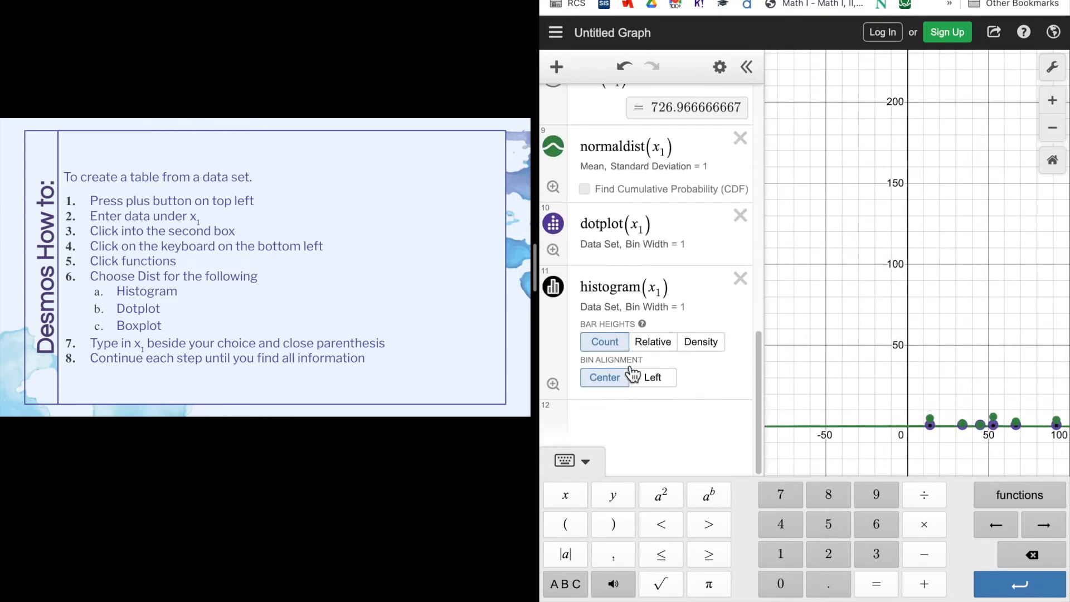
{"action": "left_click", "coordinate": [740, 278]}
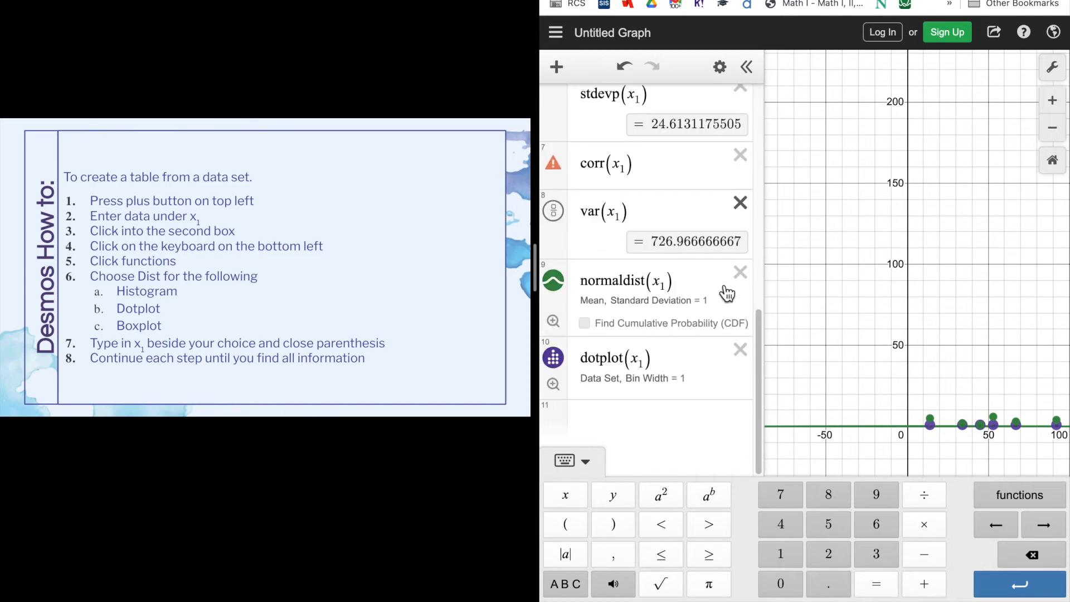
{"action": "scroll", "coordinate": [724, 289], "scroll_direction": "up", "scroll_amount": 12}
{"action": "left_click", "coordinate": [742, 99]}
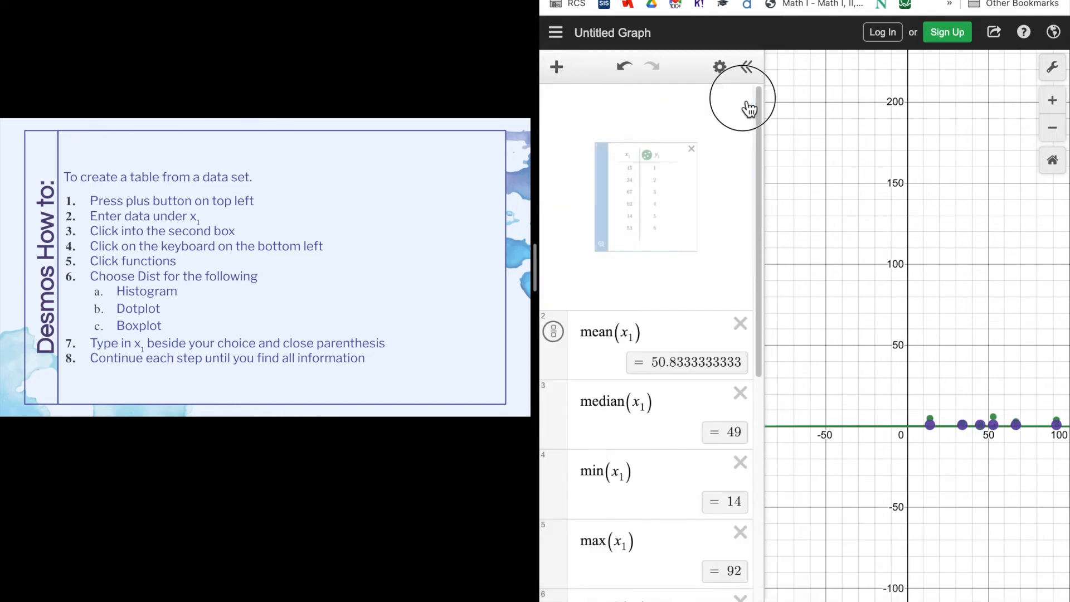
{"action": "left_click", "coordinate": [747, 105]}
{"action": "left_click", "coordinate": [747, 104]}
{"action": "left_click", "coordinate": [746, 104]}
{"action": "left_click", "coordinate": [746, 105]}
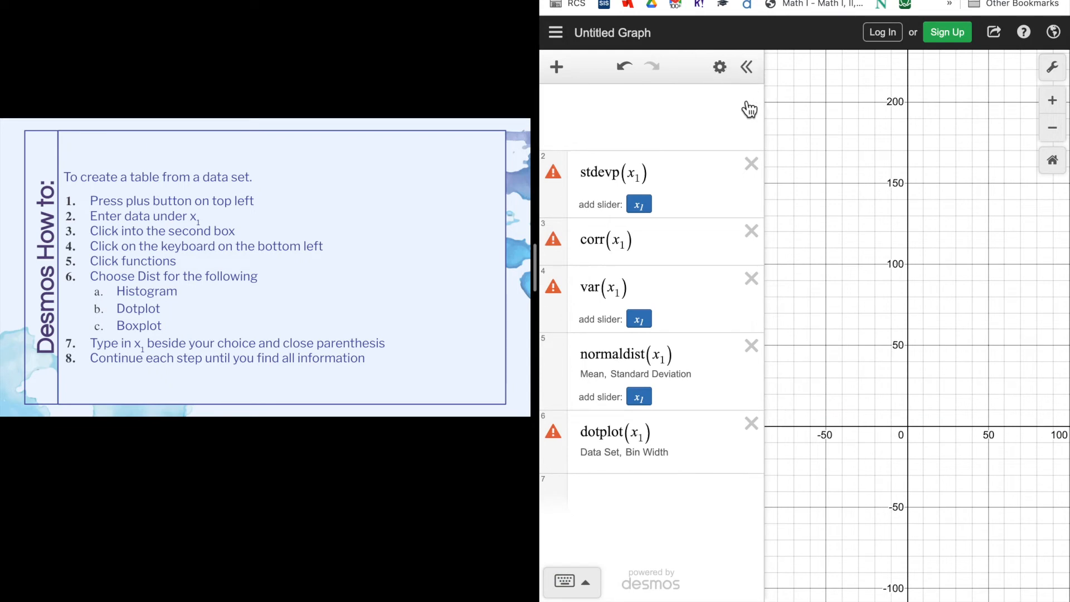
{"action": "left_click", "coordinate": [749, 106]}
{"action": "left_click", "coordinate": [749, 106]}
{"action": "left_click", "coordinate": [749, 106]}
{"action": "left_click", "coordinate": [749, 106]}
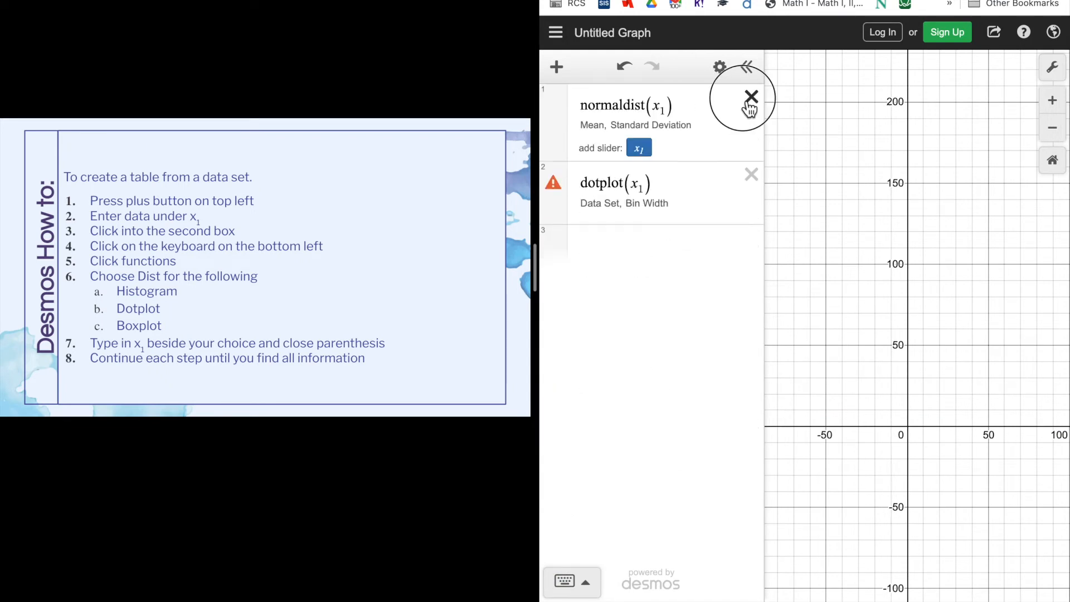
{"action": "left_click", "coordinate": [750, 106]}
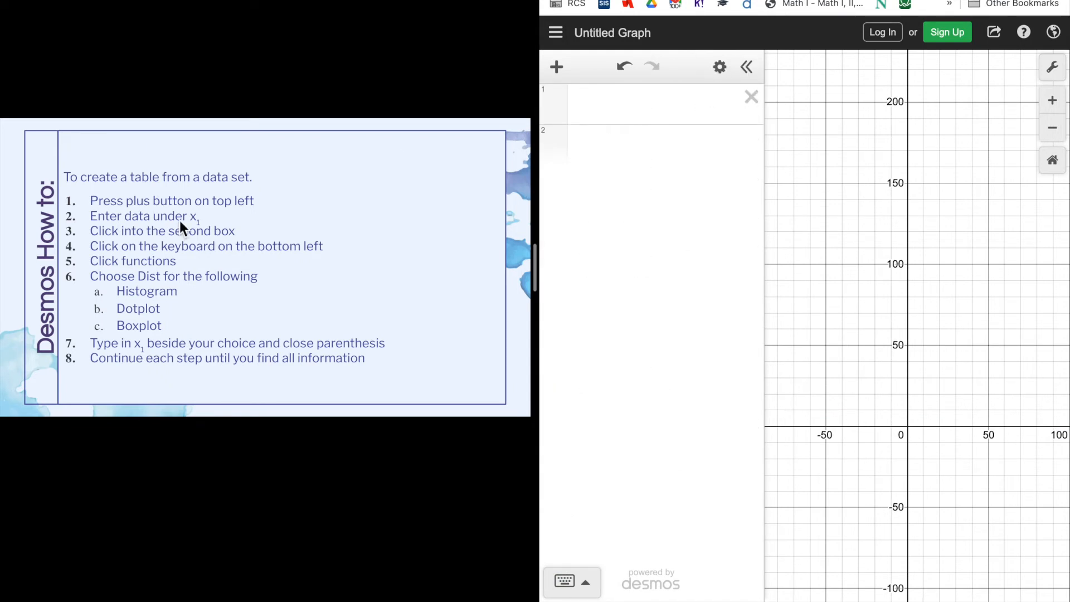
- Advance the slides past the linear regression instructions to the definitions of mean, median and mode
{"action": "left_click", "coordinate": [147, 317]}
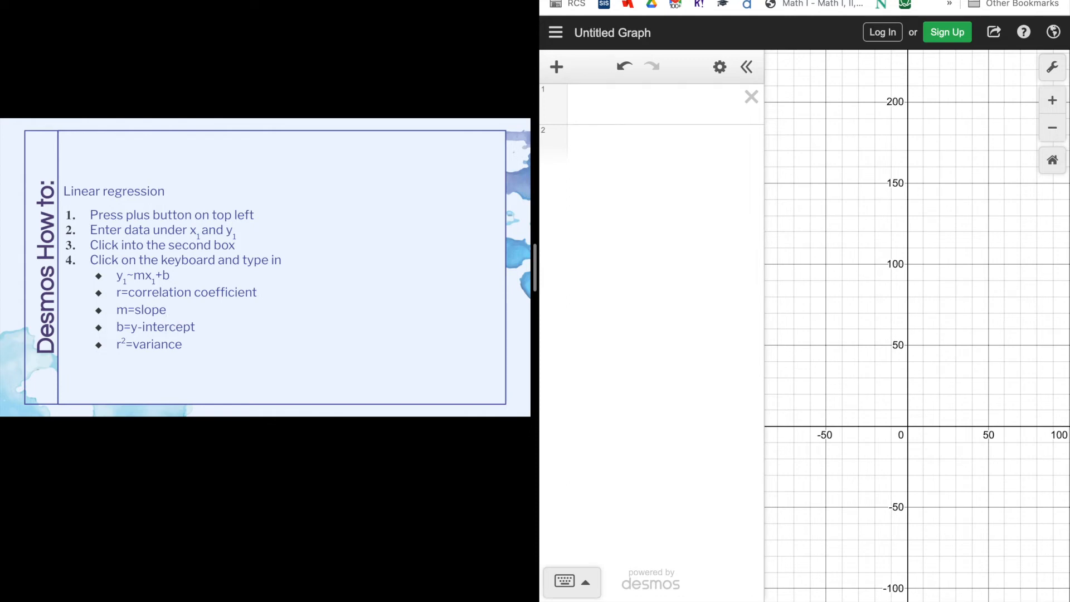
{"action": "key", "text": "Right"}
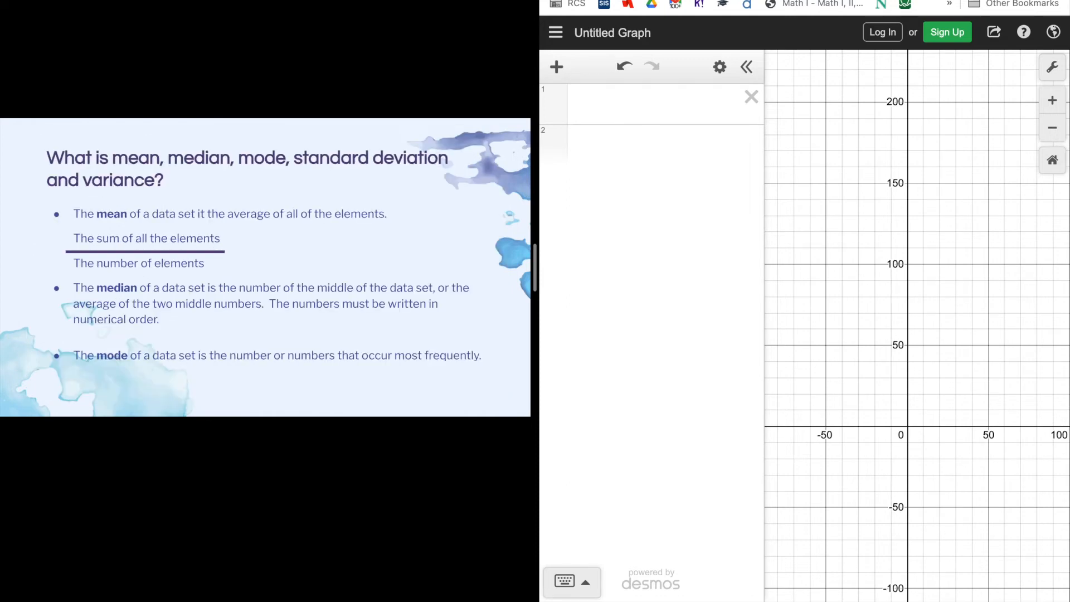